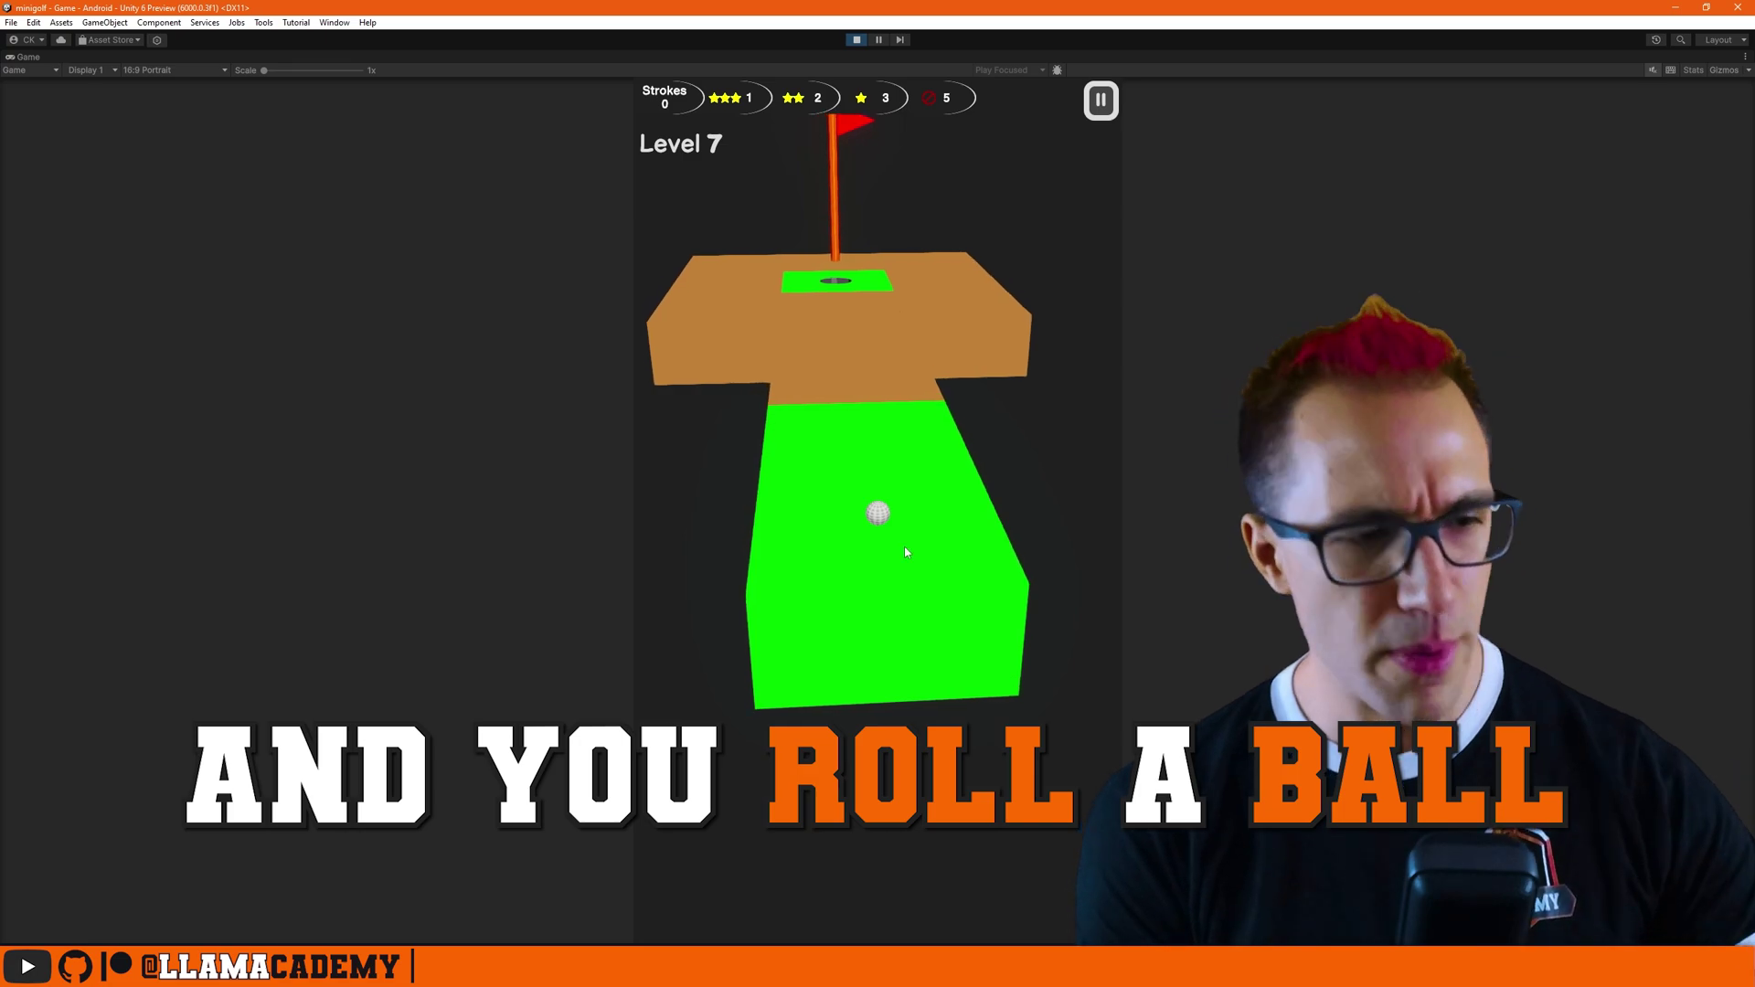
Step: Putt the ball on Level 7 toward the hole, aiming again between shots
{"action": "left_click_drag", "start_coordinate": [905, 553], "coordinate": [901, 580]}
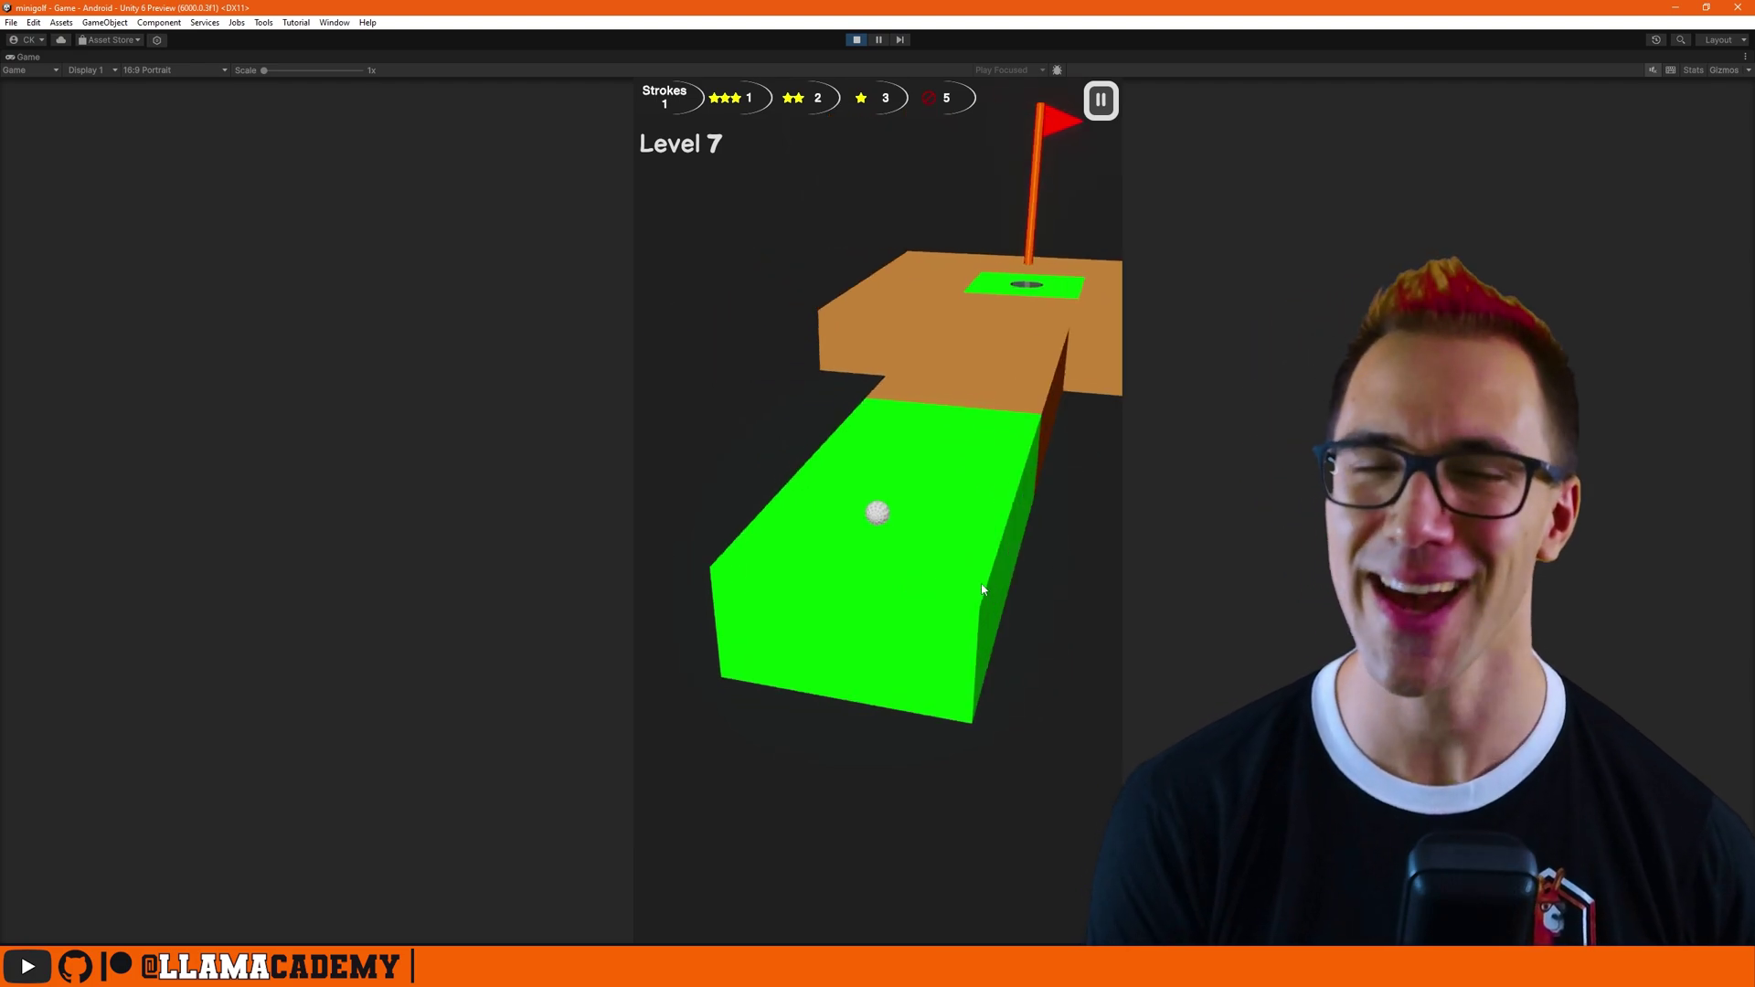
{"action": "left_click_drag", "start_coordinate": [922, 572], "coordinate": [886, 572]}
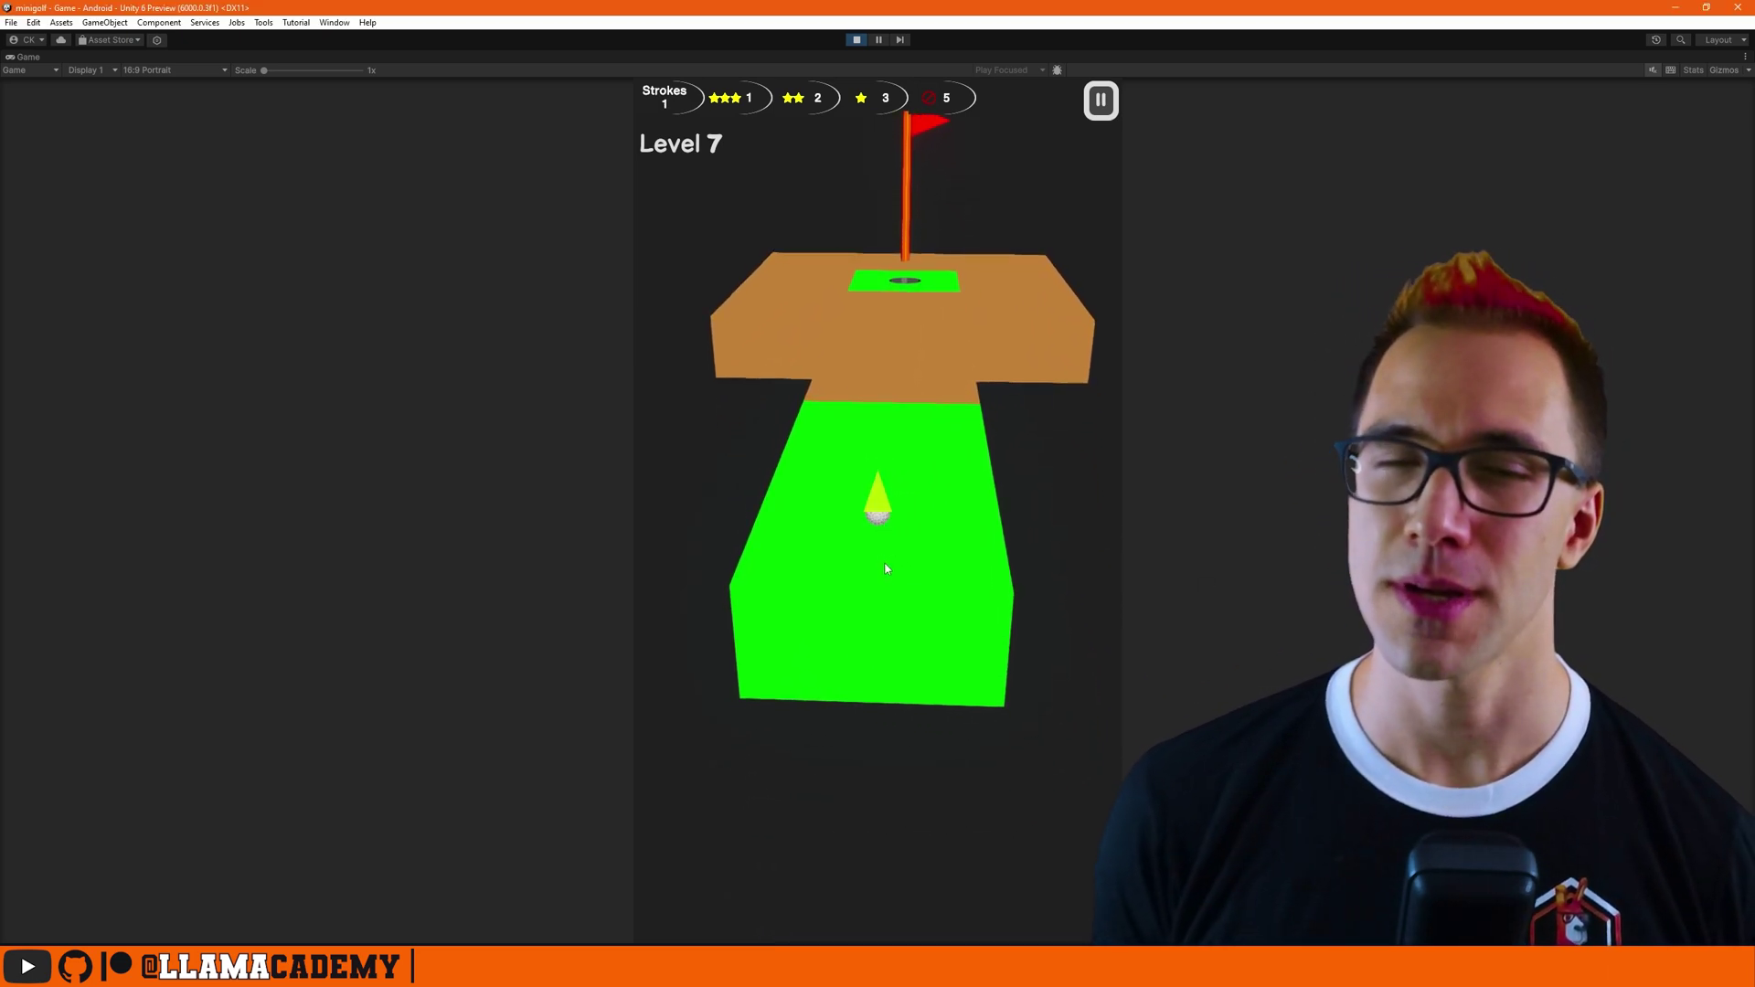
{"action": "left_click_drag", "start_coordinate": [887, 569], "coordinate": [885, 570]}
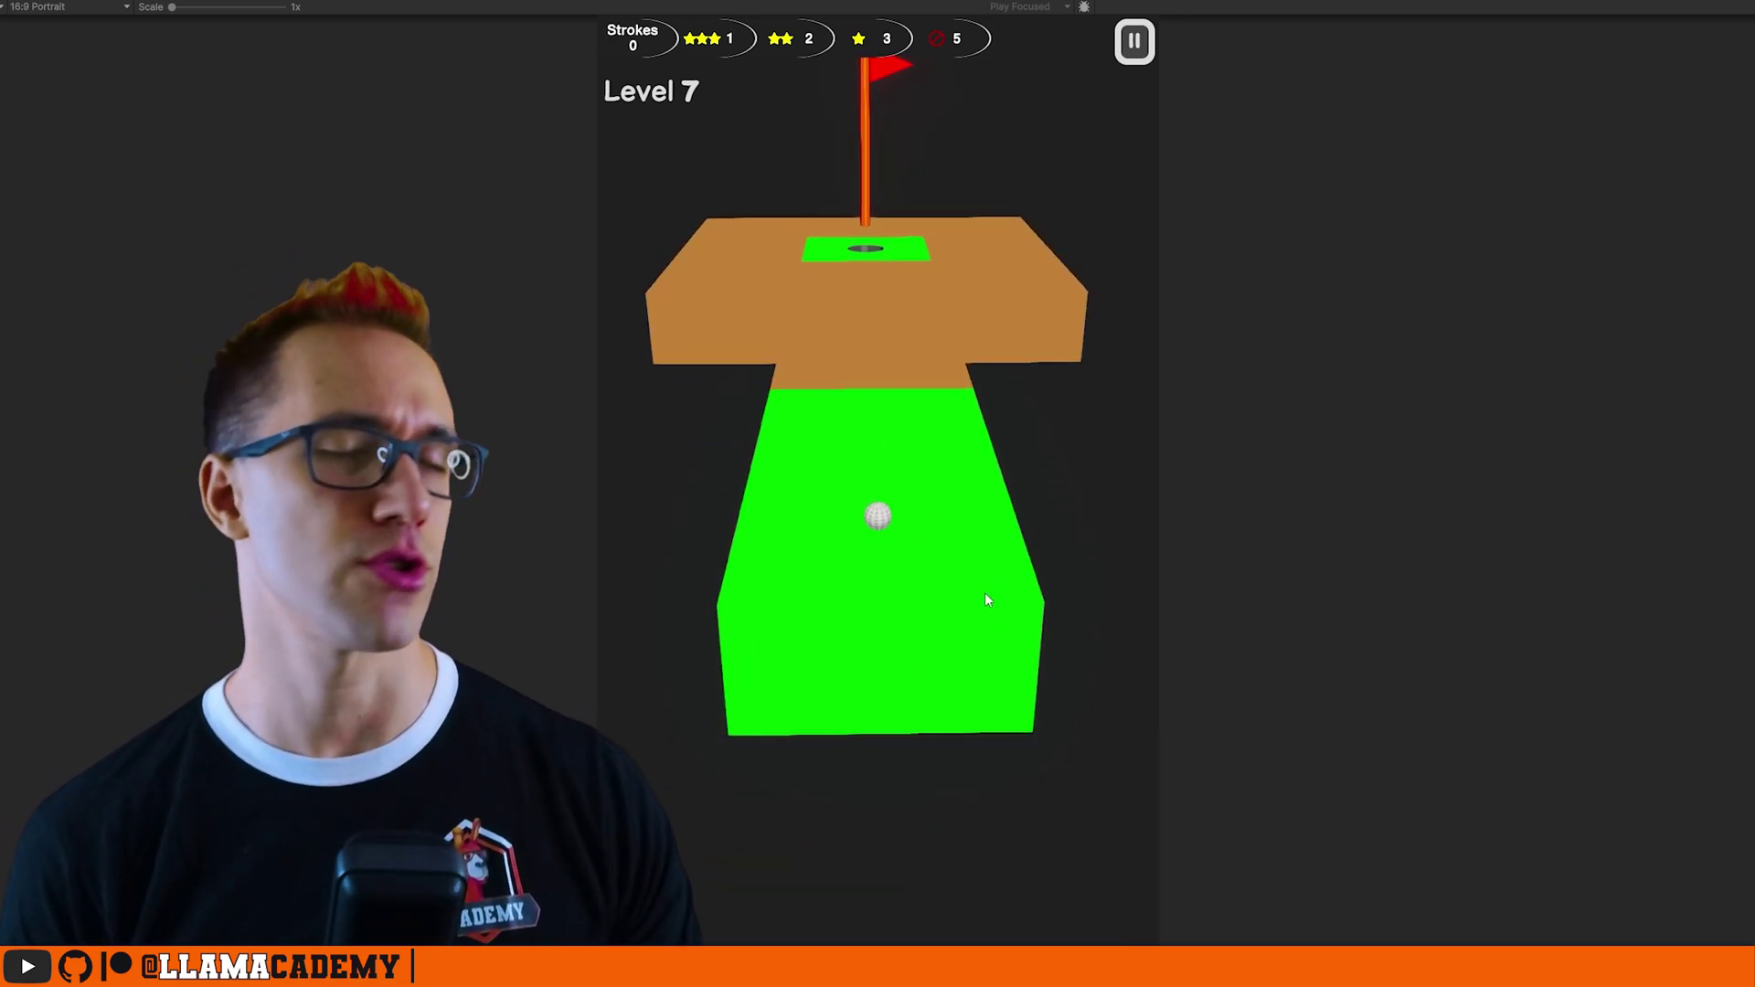
Step: Orbit the camera to line up the shot, then putt the ball up to the sand seam
{"action": "mouse_move", "coordinate": [879, 524]}
{"action": "left_mouse_down"}
{"action": "mouse_move", "coordinate": [909, 615]}
{"action": "mouse_move", "coordinate": [902, 591]}
{"action": "left_mouse_up"}
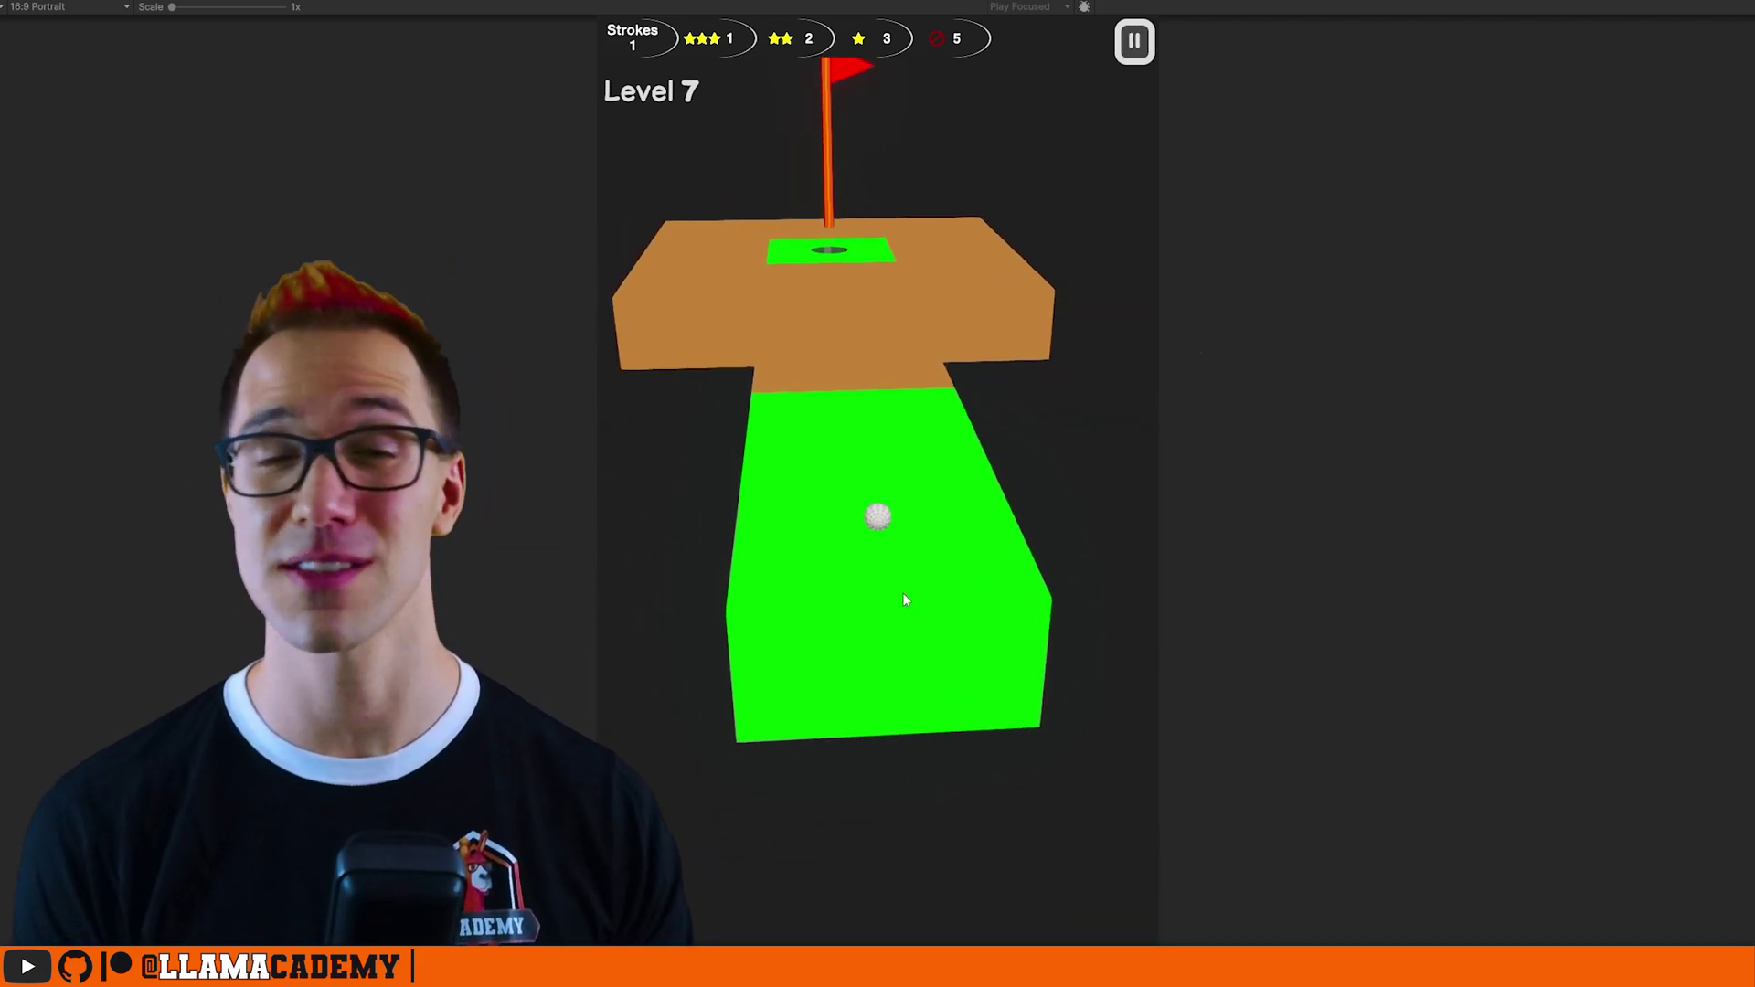
{"action": "mouse_move", "coordinate": [903, 593]}
{"action": "left_mouse_down"}
{"action": "mouse_move", "coordinate": [995, 596]}
{"action": "mouse_move", "coordinate": [887, 582]}
{"action": "left_mouse_up"}
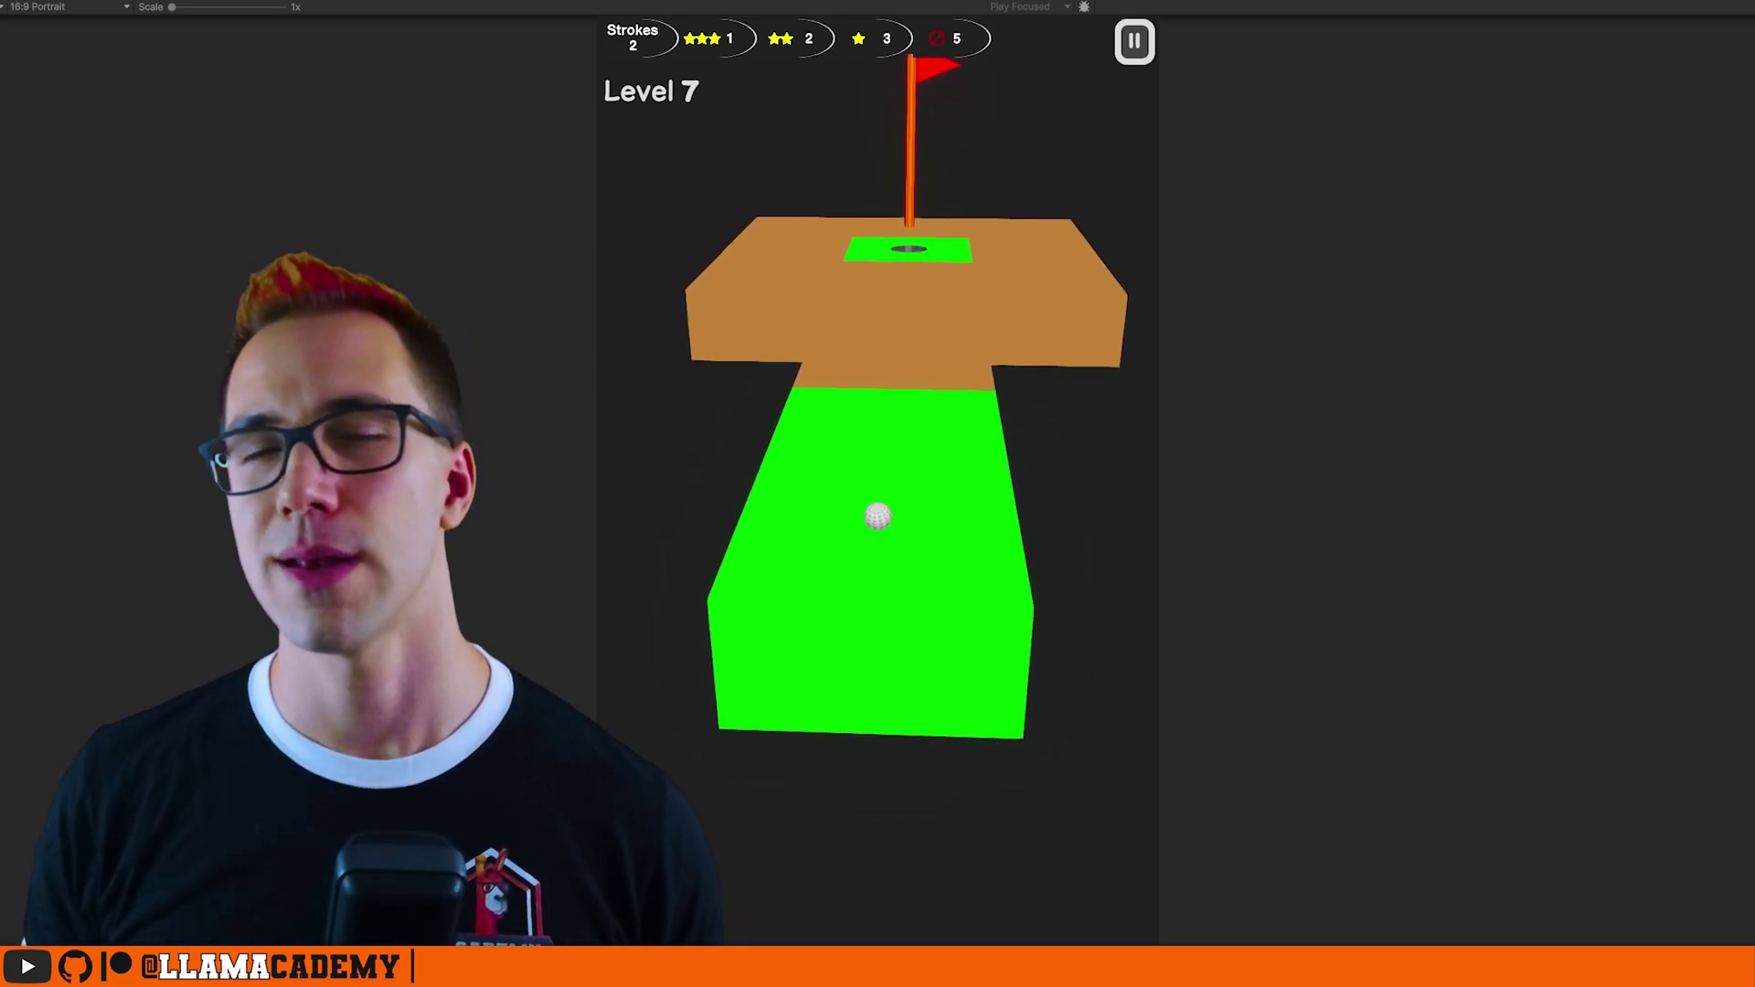
{"action": "left_click_drag", "start_coordinate": [875, 529], "coordinate": [887, 579]}
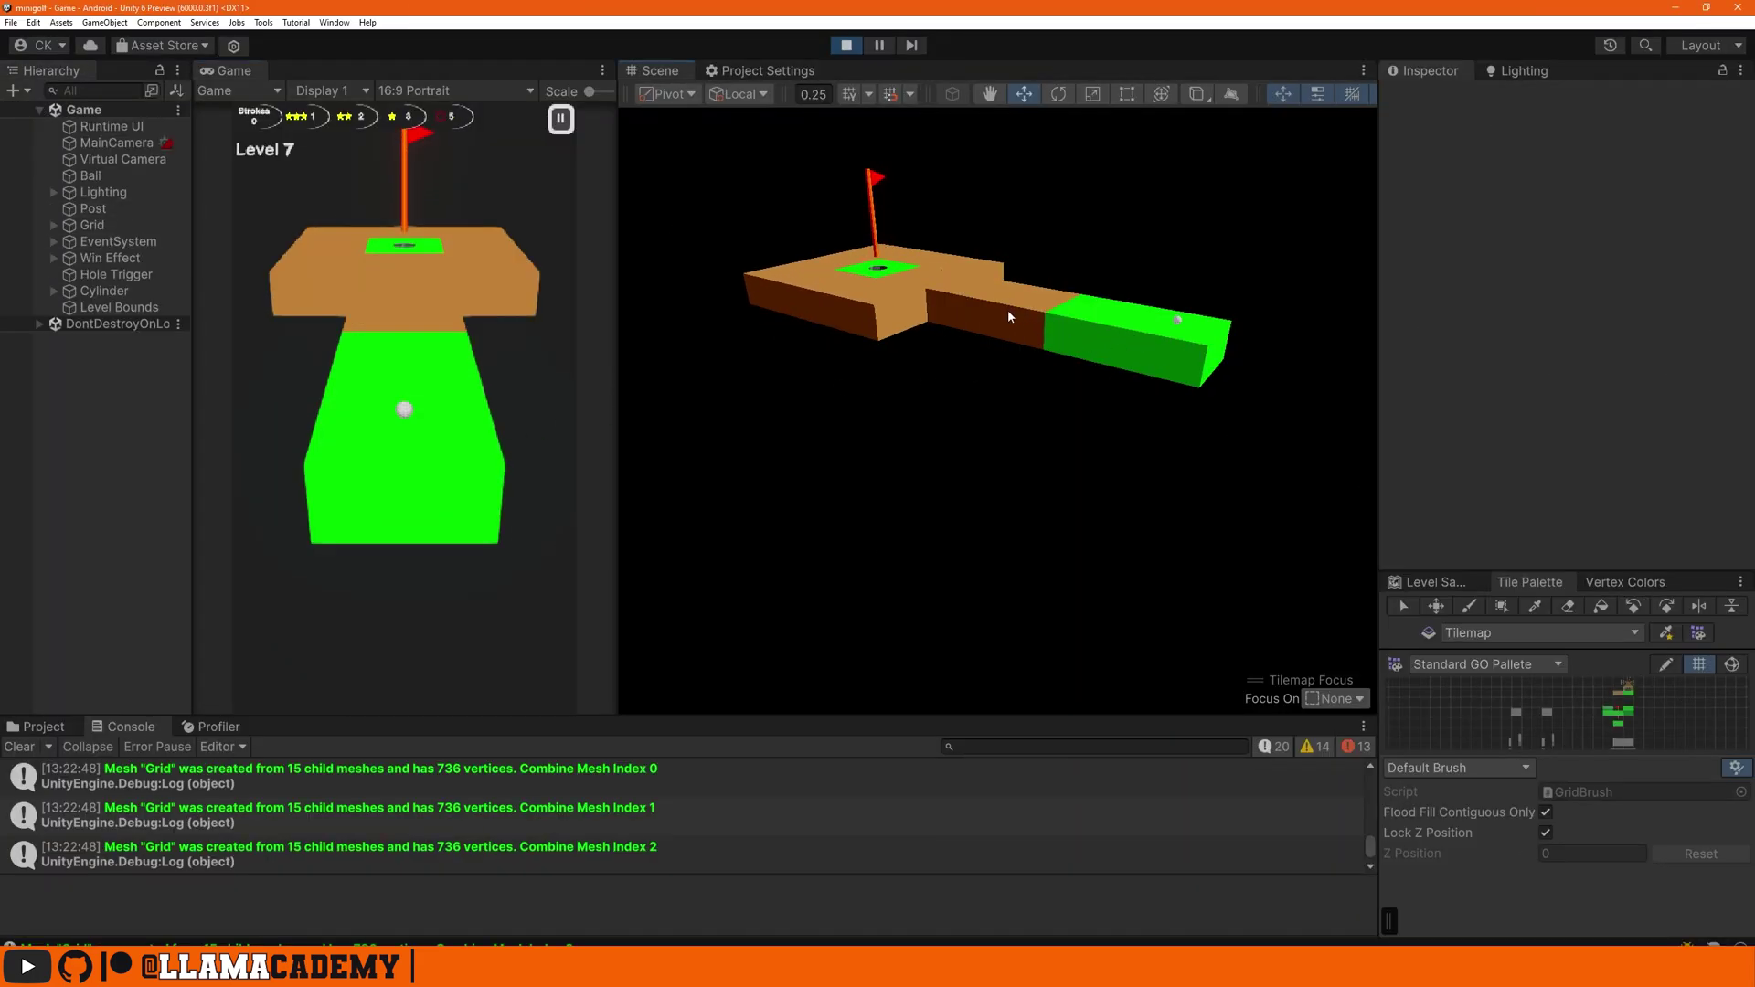
Step: Select the brown sand piece, Child Mesh Index 1, to inspect its Sand Mesh Collider
{"action": "left_click", "coordinate": [1023, 327]}
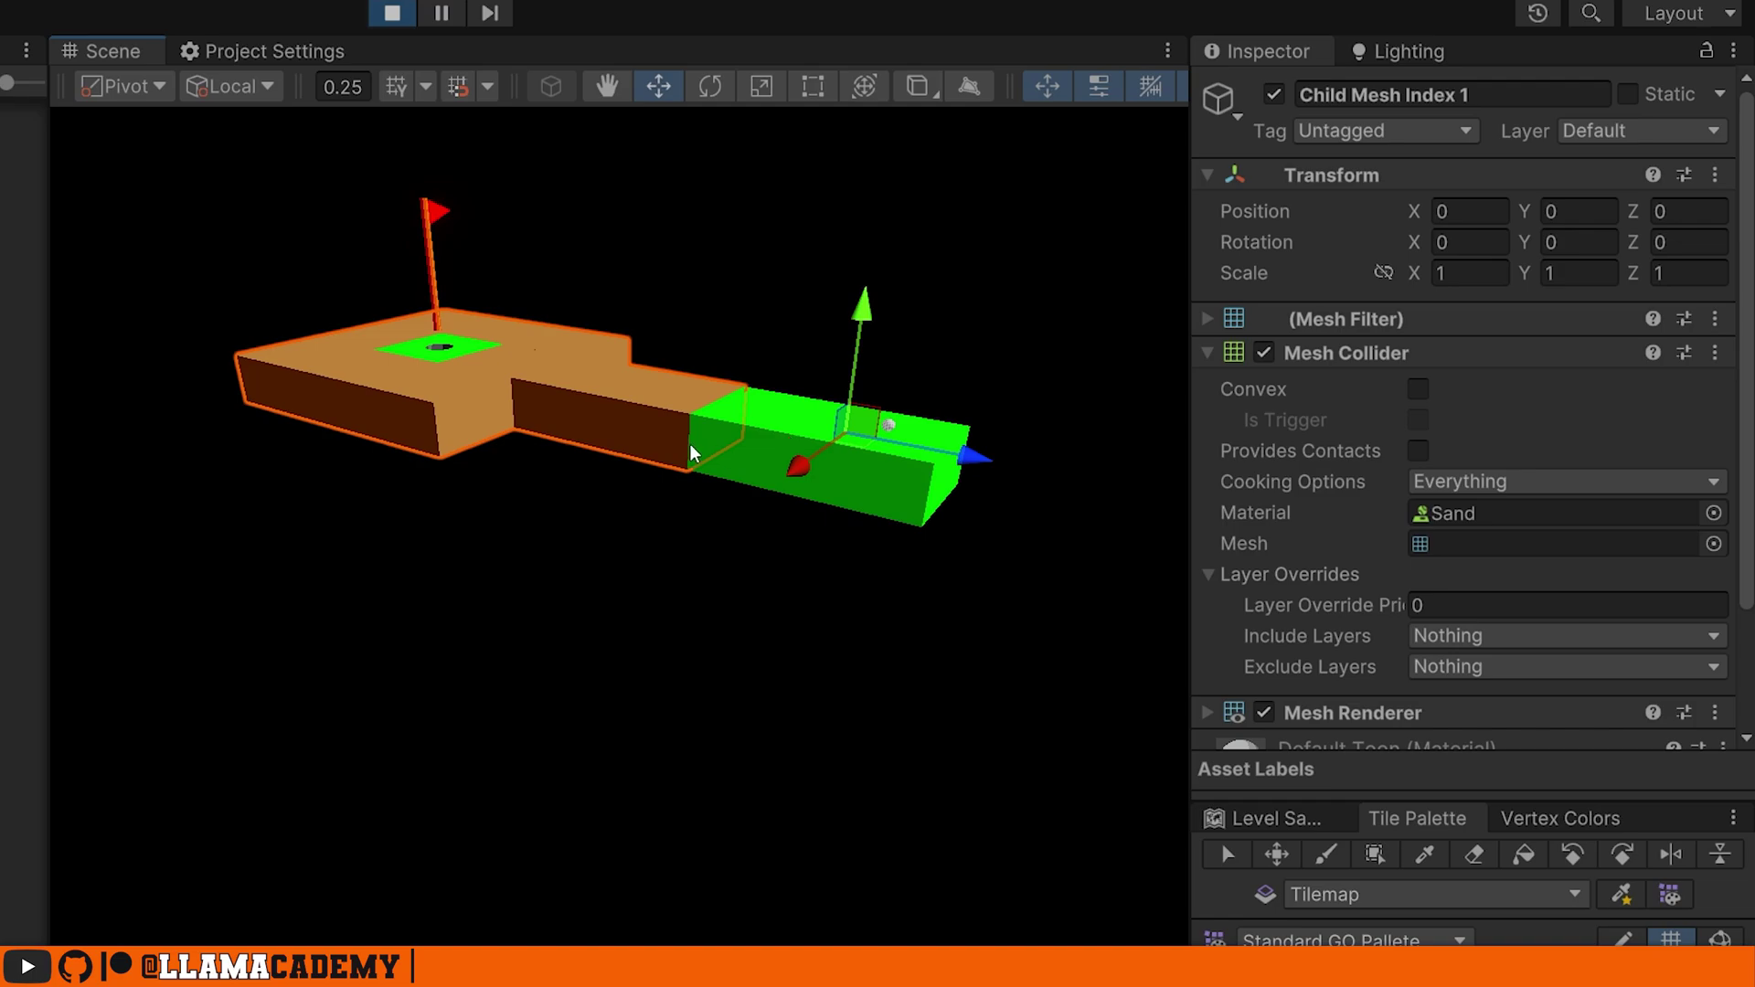
{"action": "left_click", "coordinate": [888, 425]}
{"action": "left_click", "coordinate": [1371, 417]}
{"action": "scroll", "coordinate": [1371, 418], "scroll_direction": "down", "scroll_amount": 2}
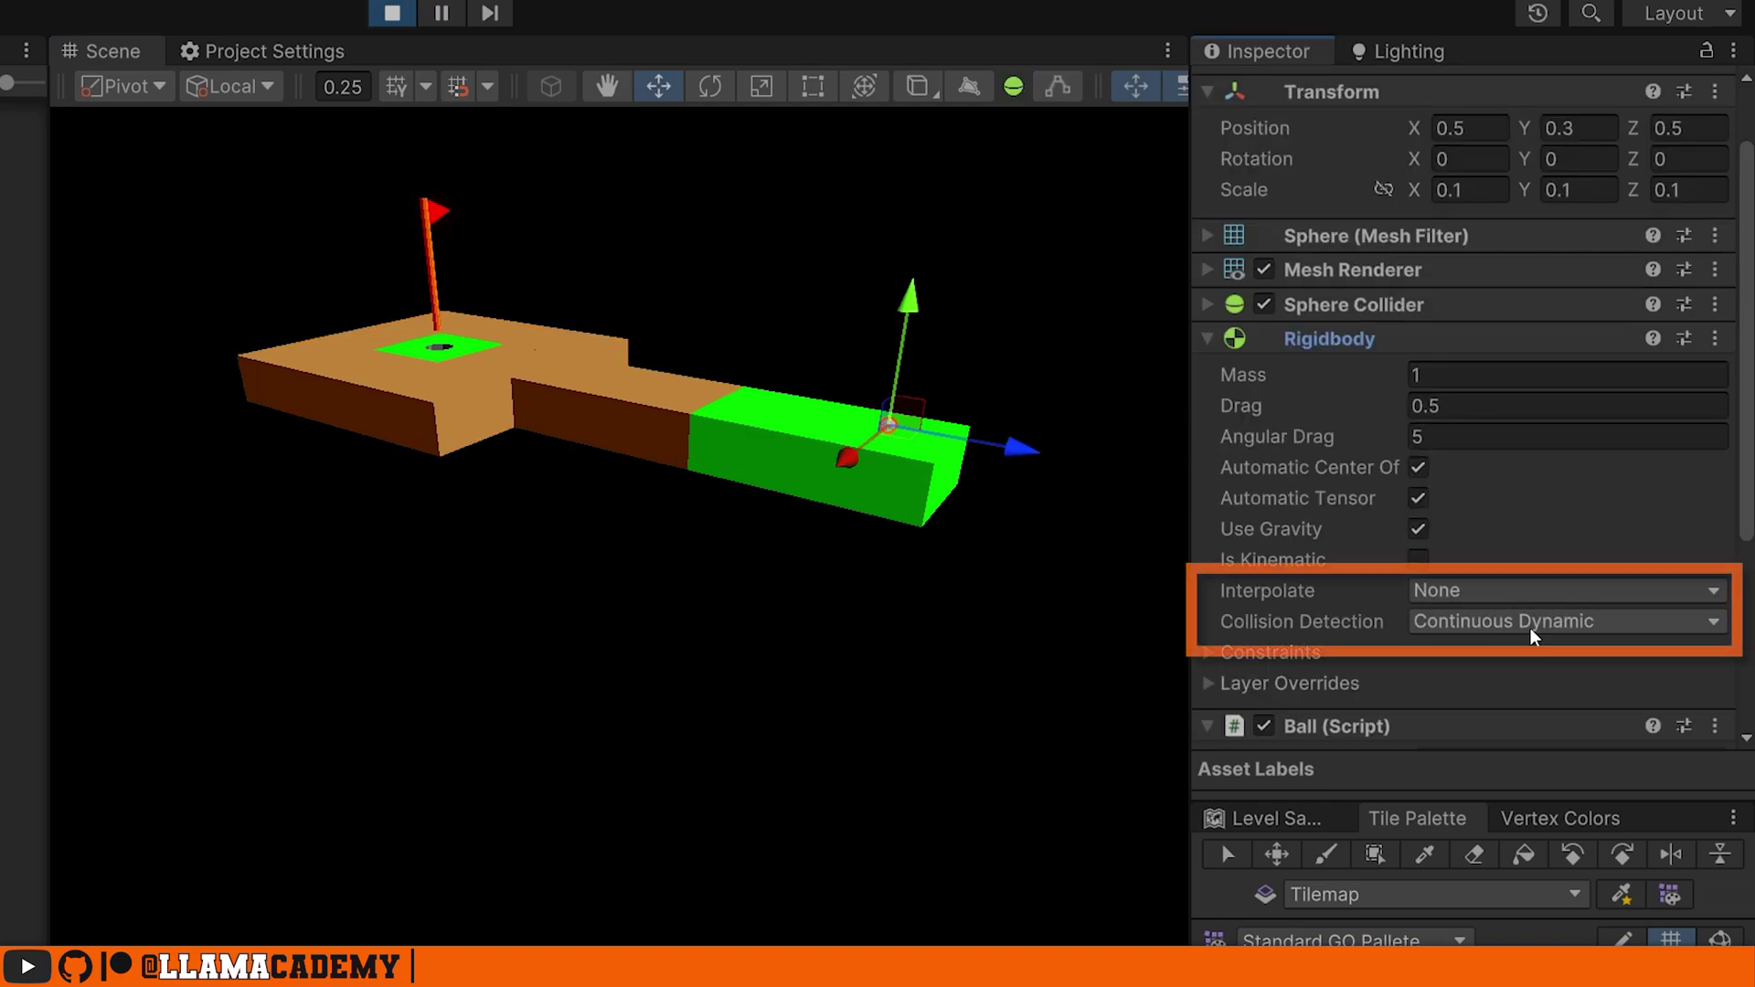
{"action": "left_click", "coordinate": [1517, 592]}
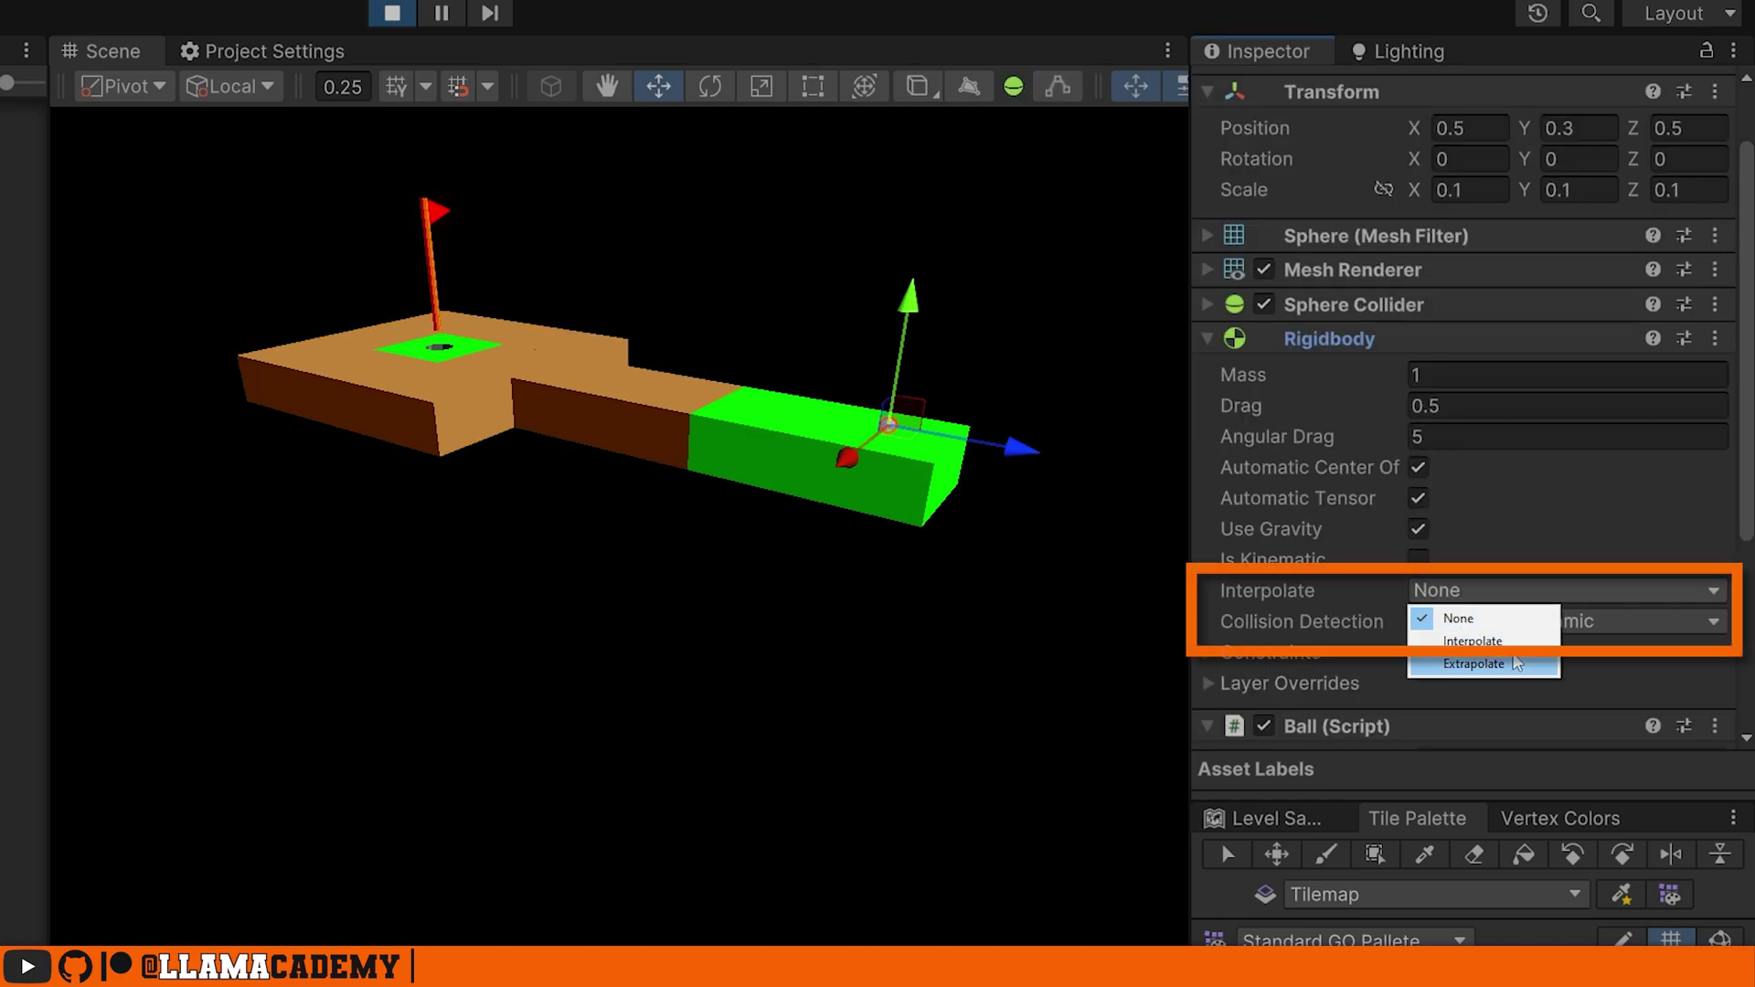
{"action": "left_click", "coordinate": [1275, 618]}
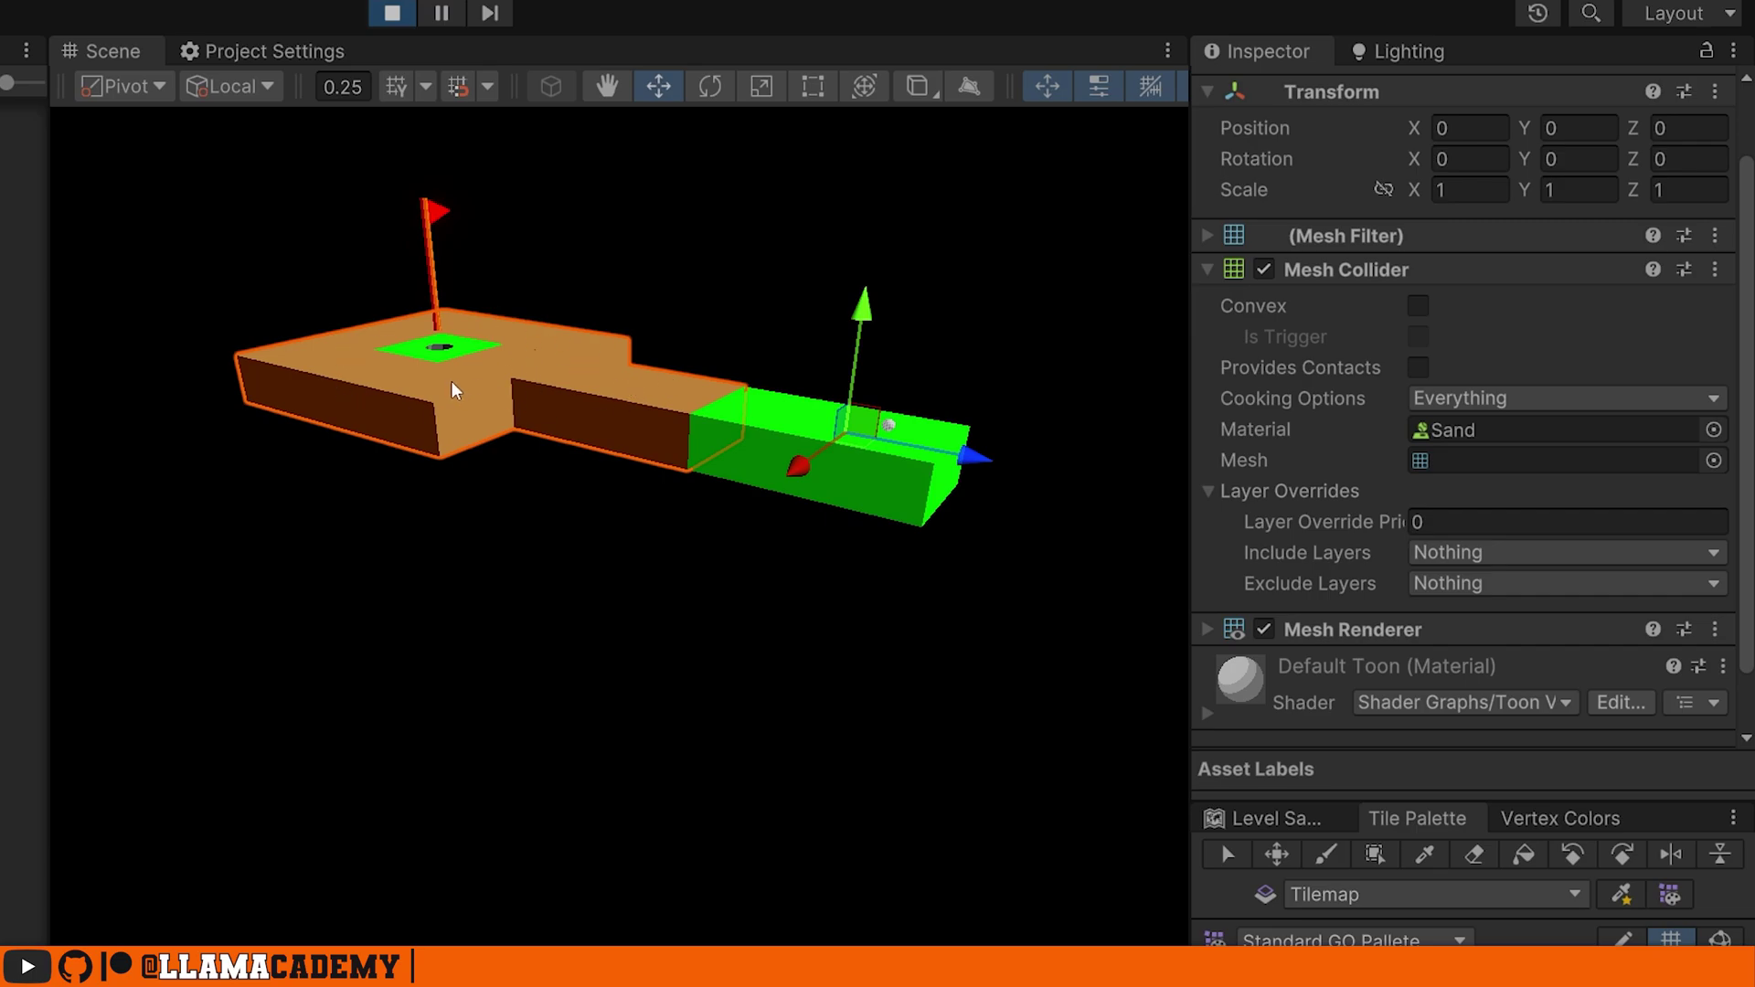
Step: Inspect the grass block's collider, putt the ball up the course, then stop Play mode
{"action": "left_click", "coordinate": [767, 434]}
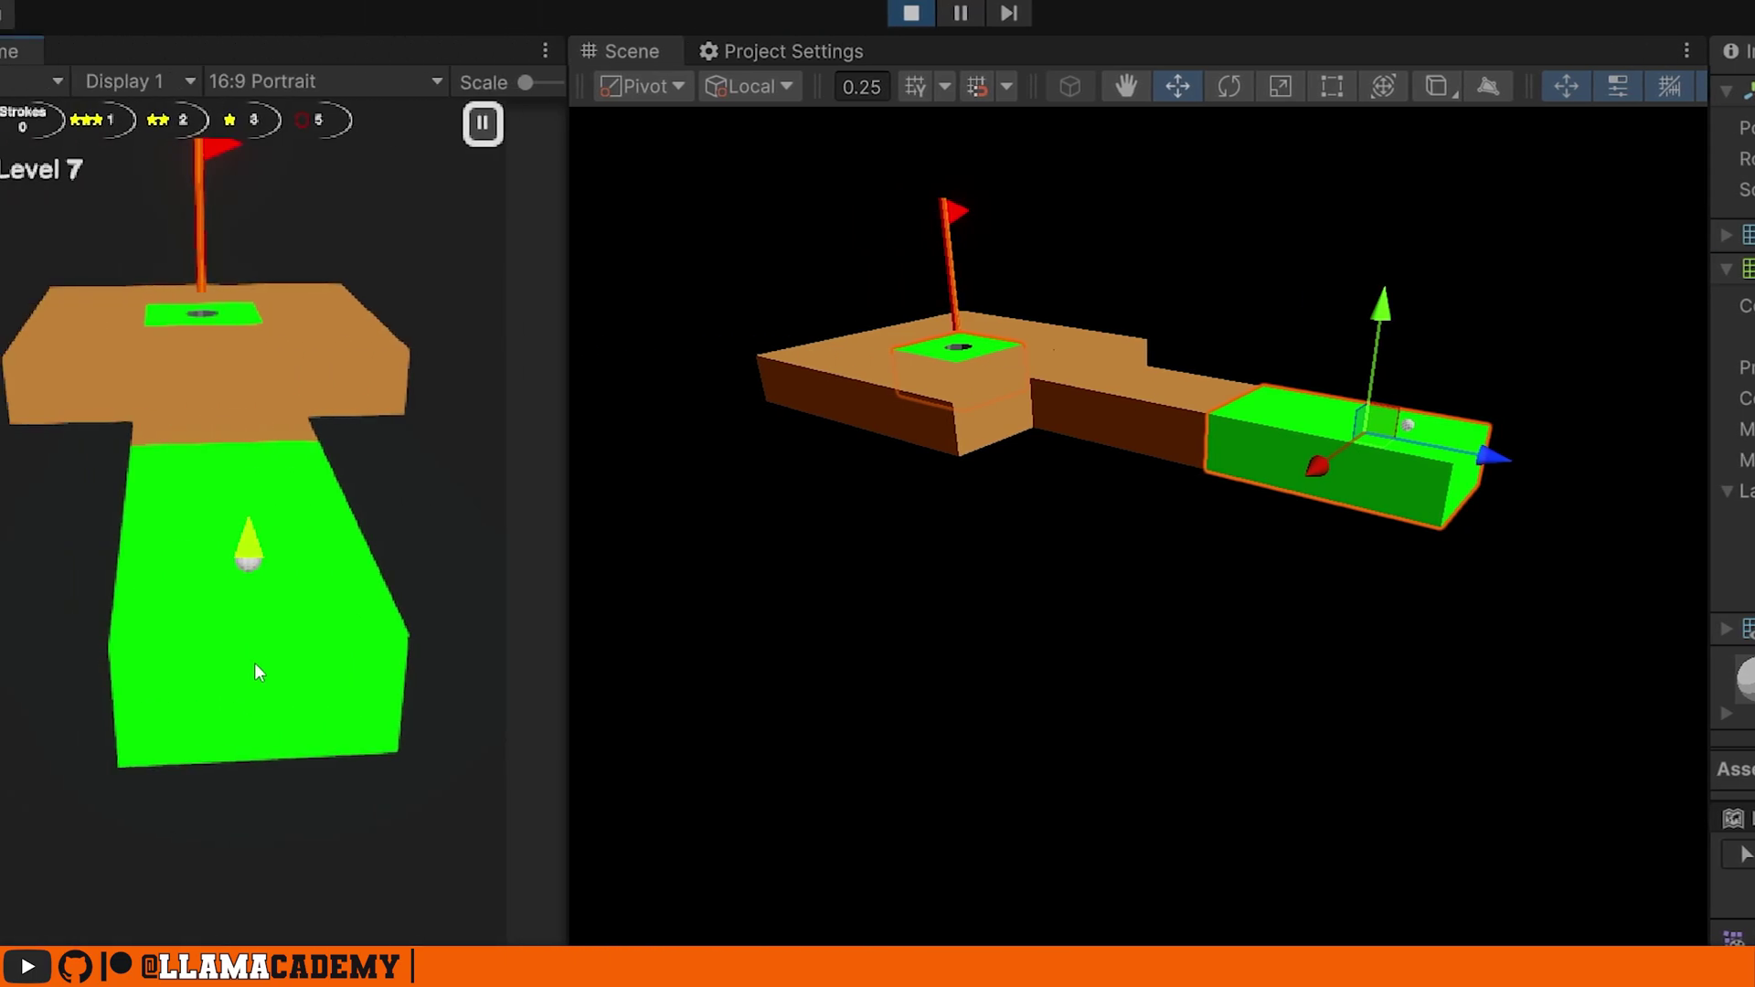
{"action": "left_click_drag", "start_coordinate": [254, 662], "coordinate": [324, 663]}
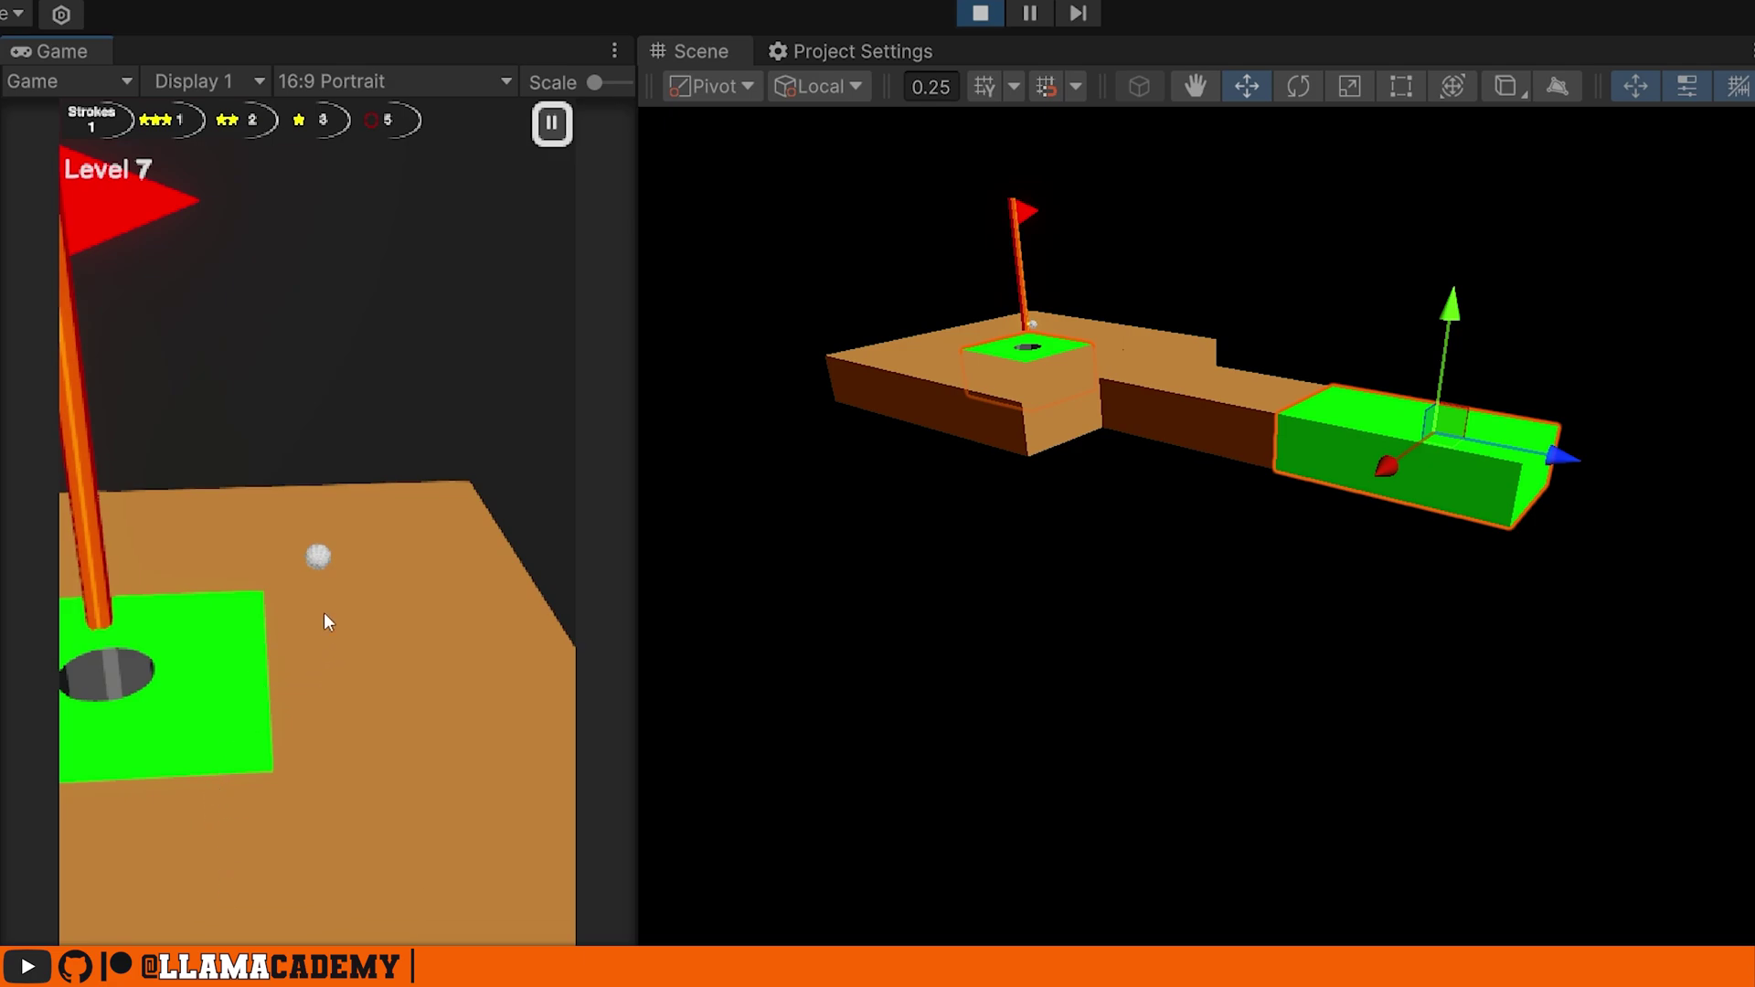
{"action": "left_click", "coordinate": [989, 19]}
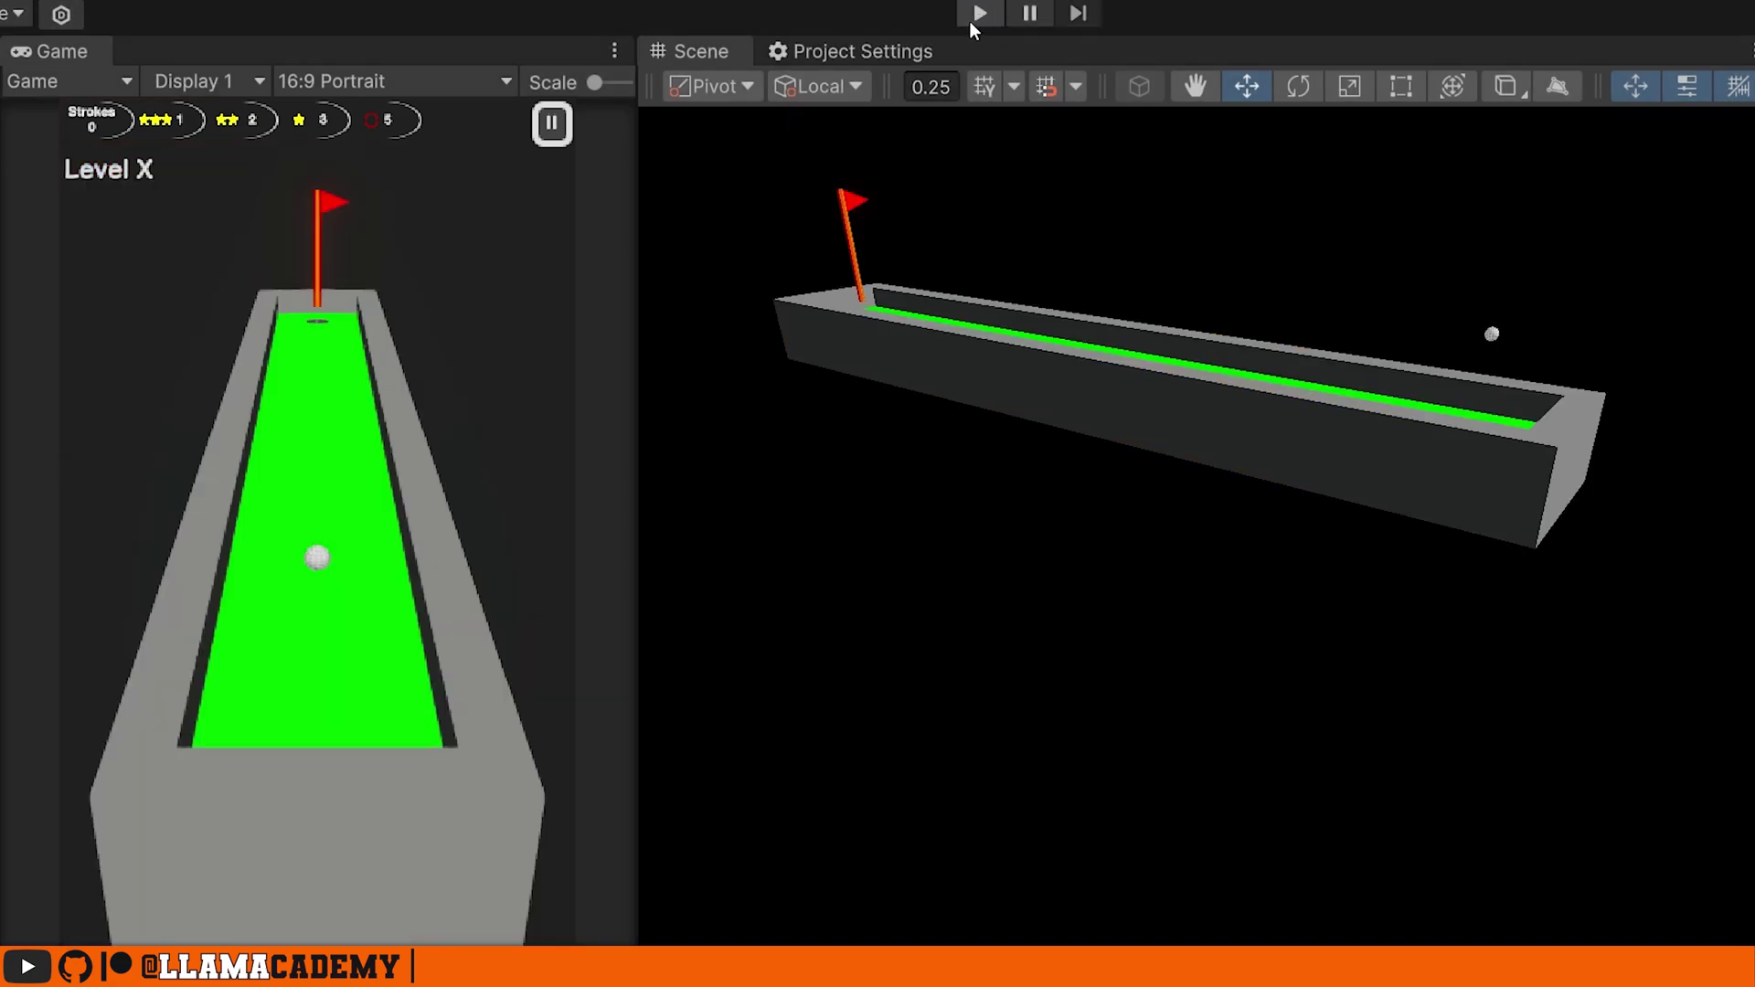
Step: Lower Default Contact Offset from 0.01 to 0.001 in Physics settings and run the game
{"action": "left_click", "coordinate": [928, 50]}
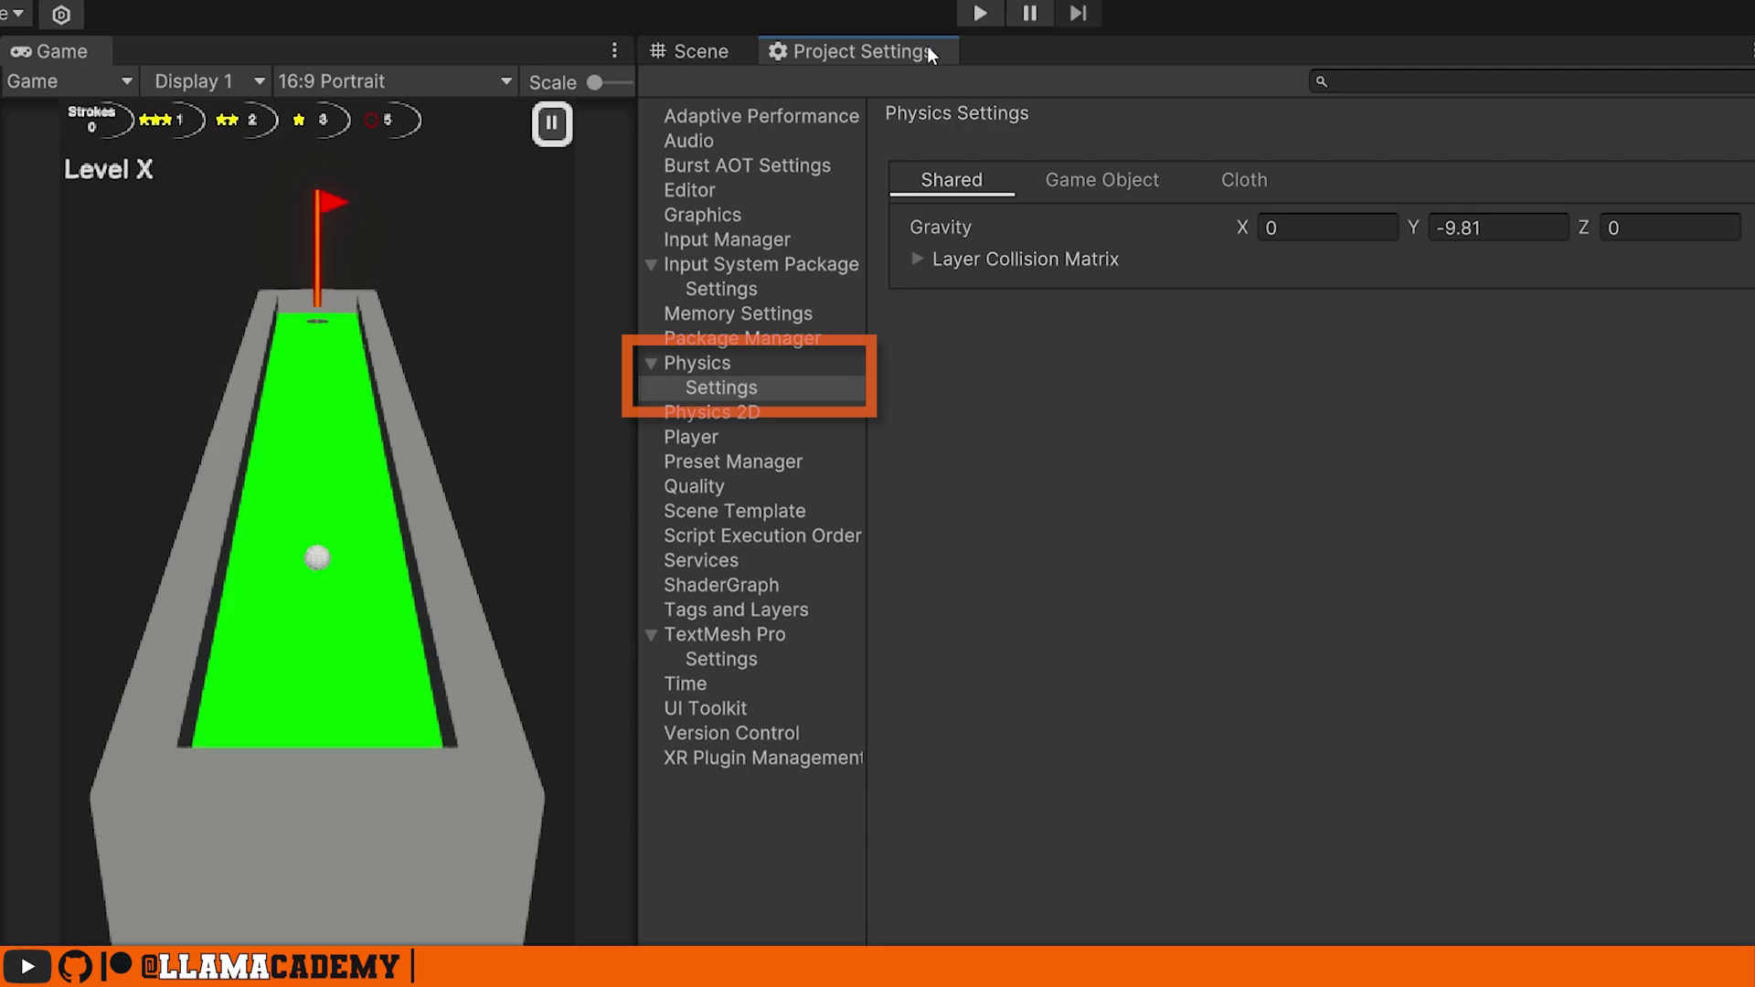
{"action": "left_click", "coordinate": [1133, 196]}
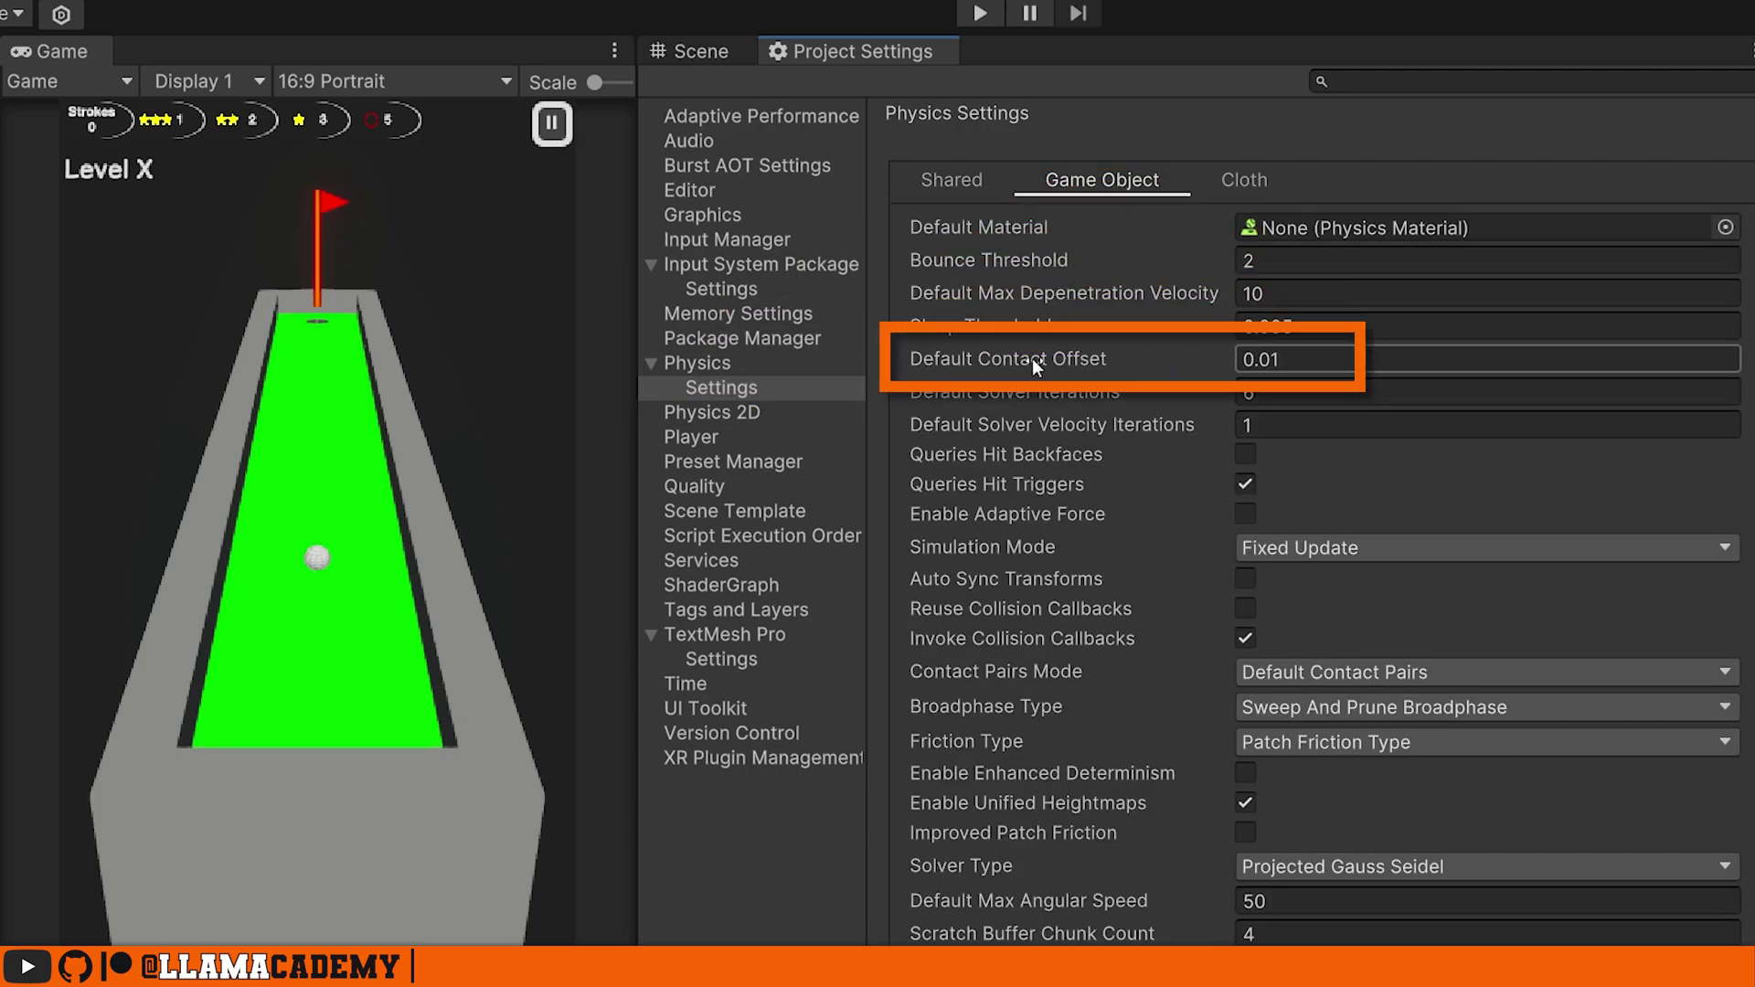
{"action": "mouse_move", "coordinate": [925, 360]}
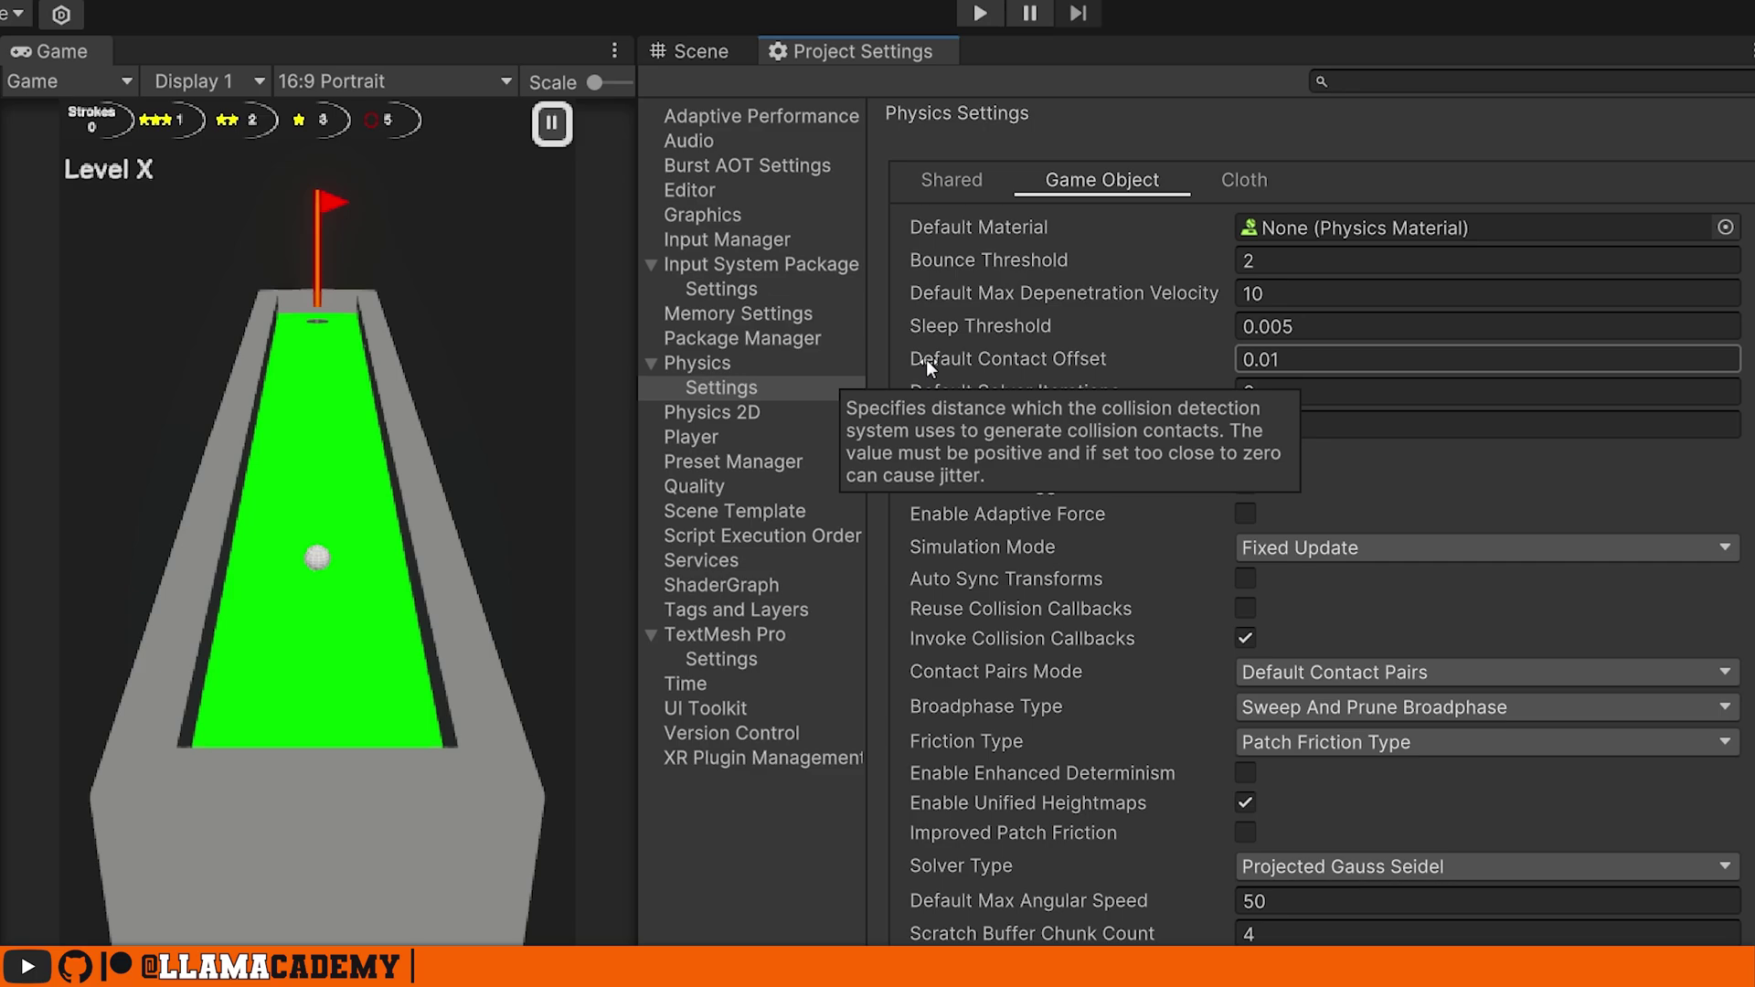
{"action": "left_click", "coordinate": [1313, 370]}
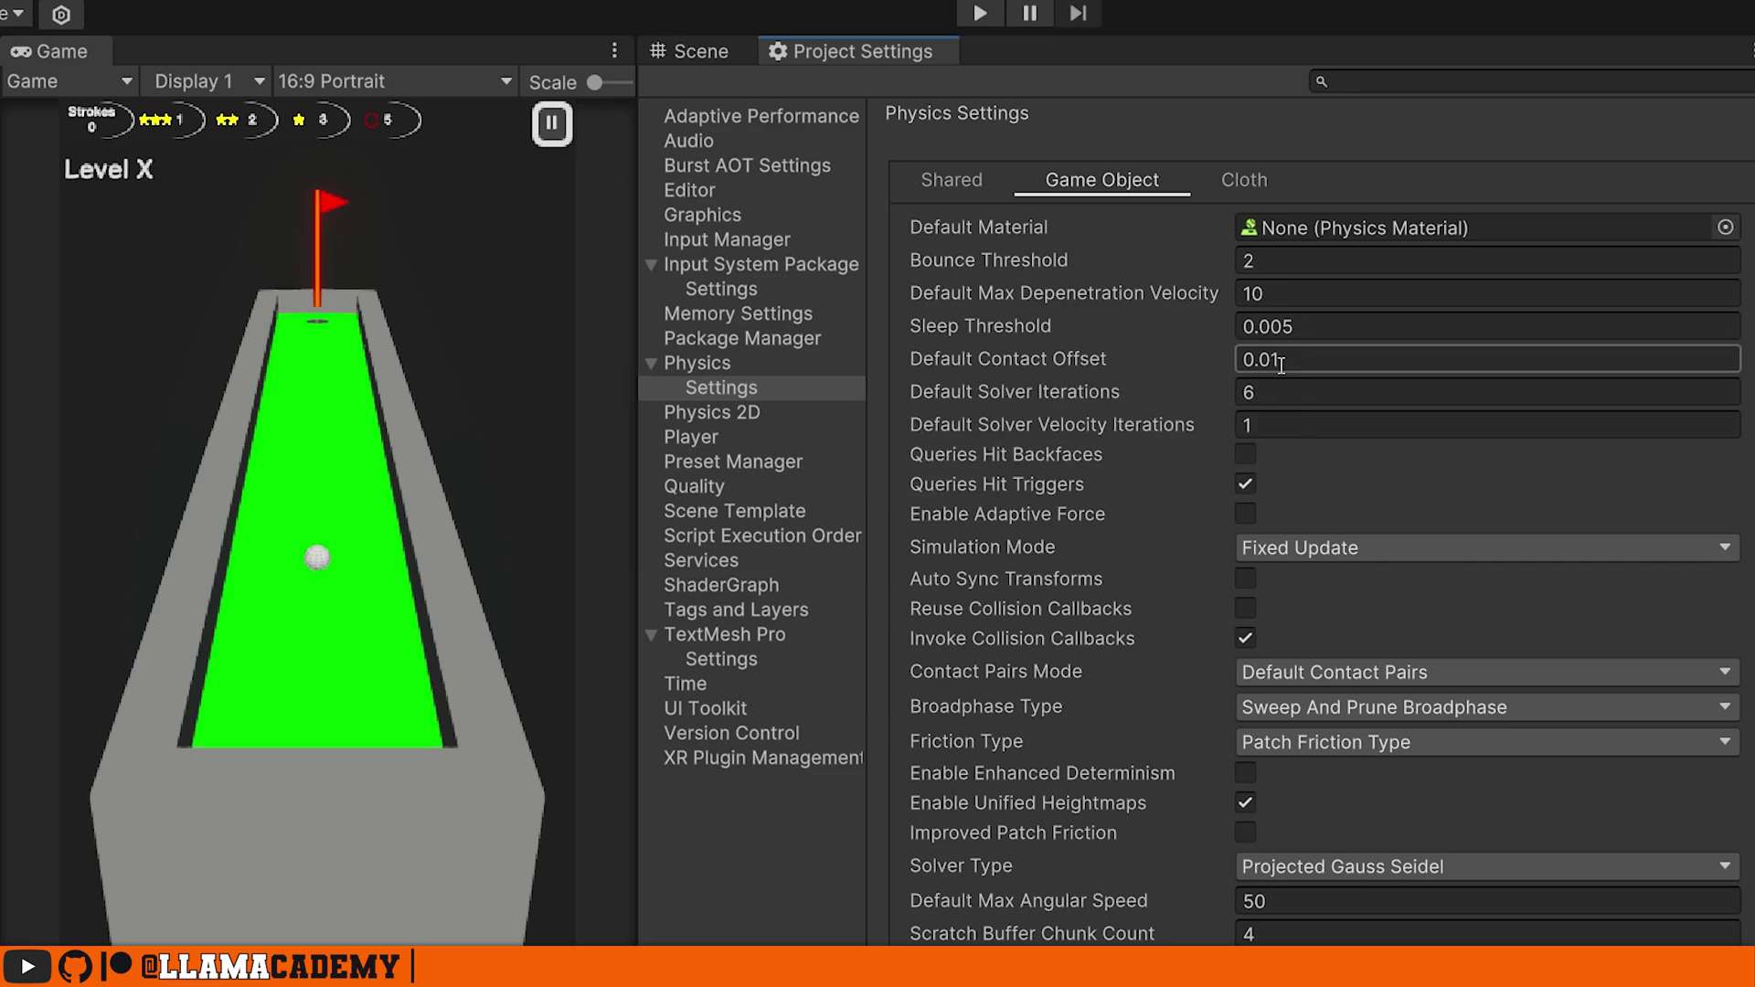
{"action": "left_click", "coordinate": [1270, 361]}
{"action": "type", "text": "0"}
{"action": "key", "text": "Tab"}
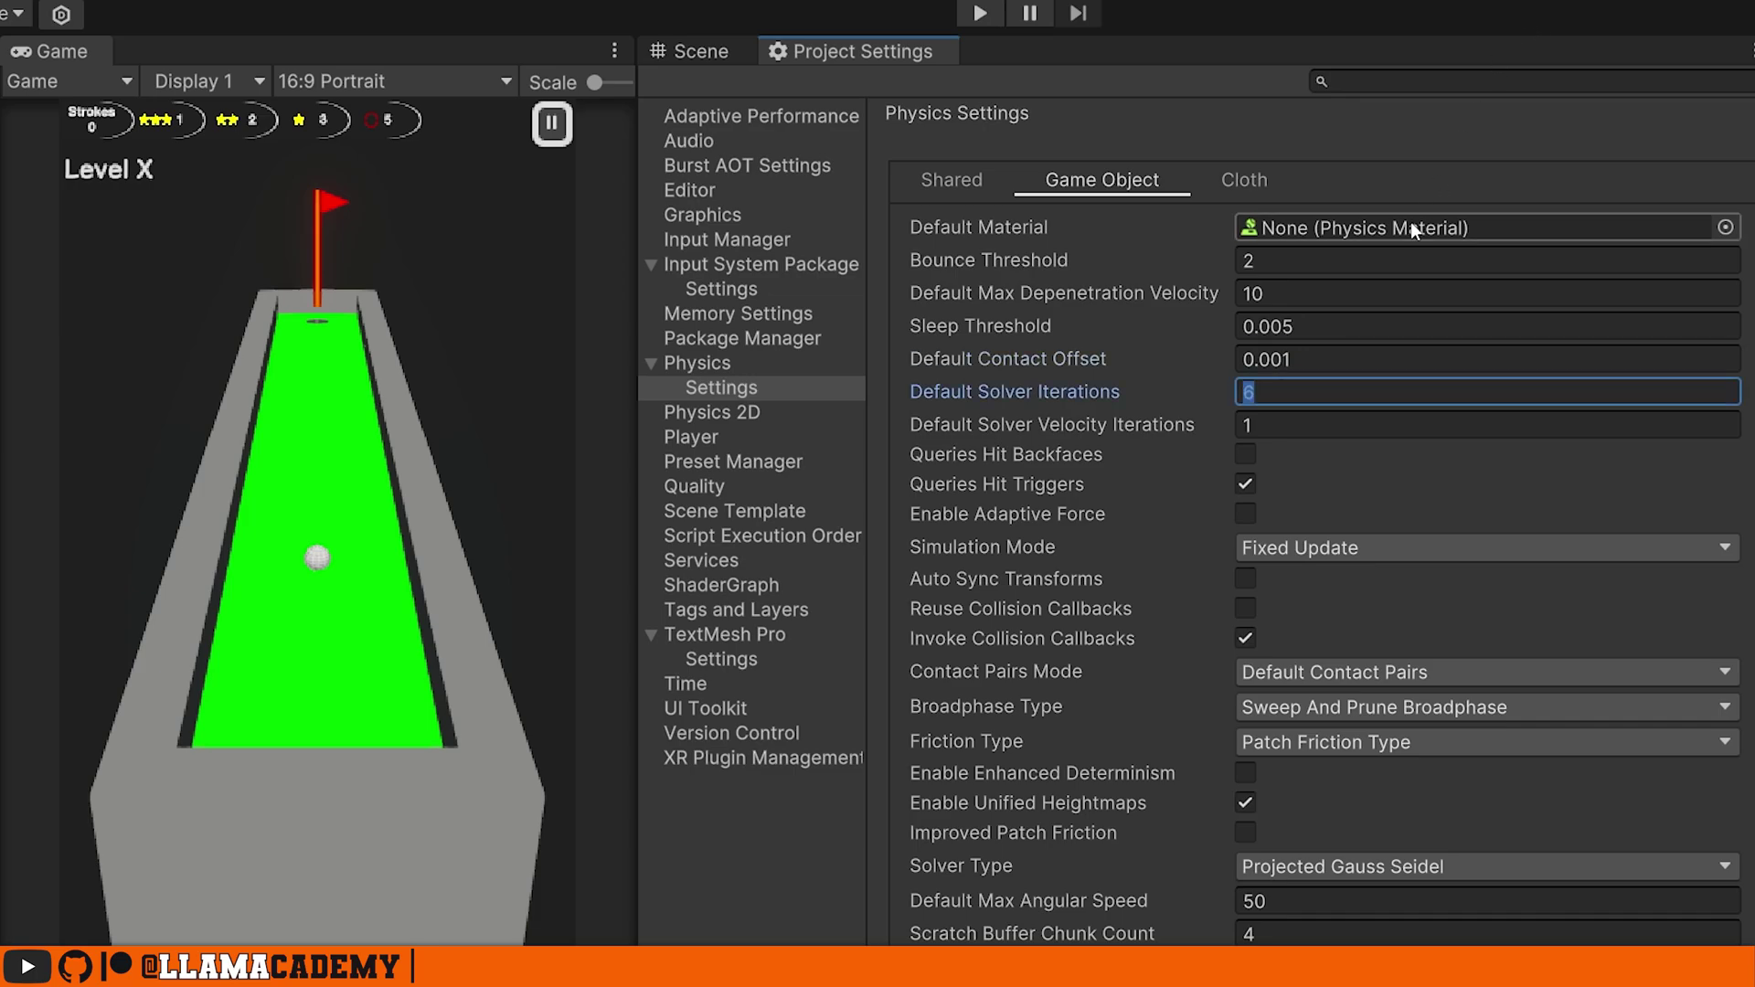
{"action": "left_click", "coordinate": [980, 13]}
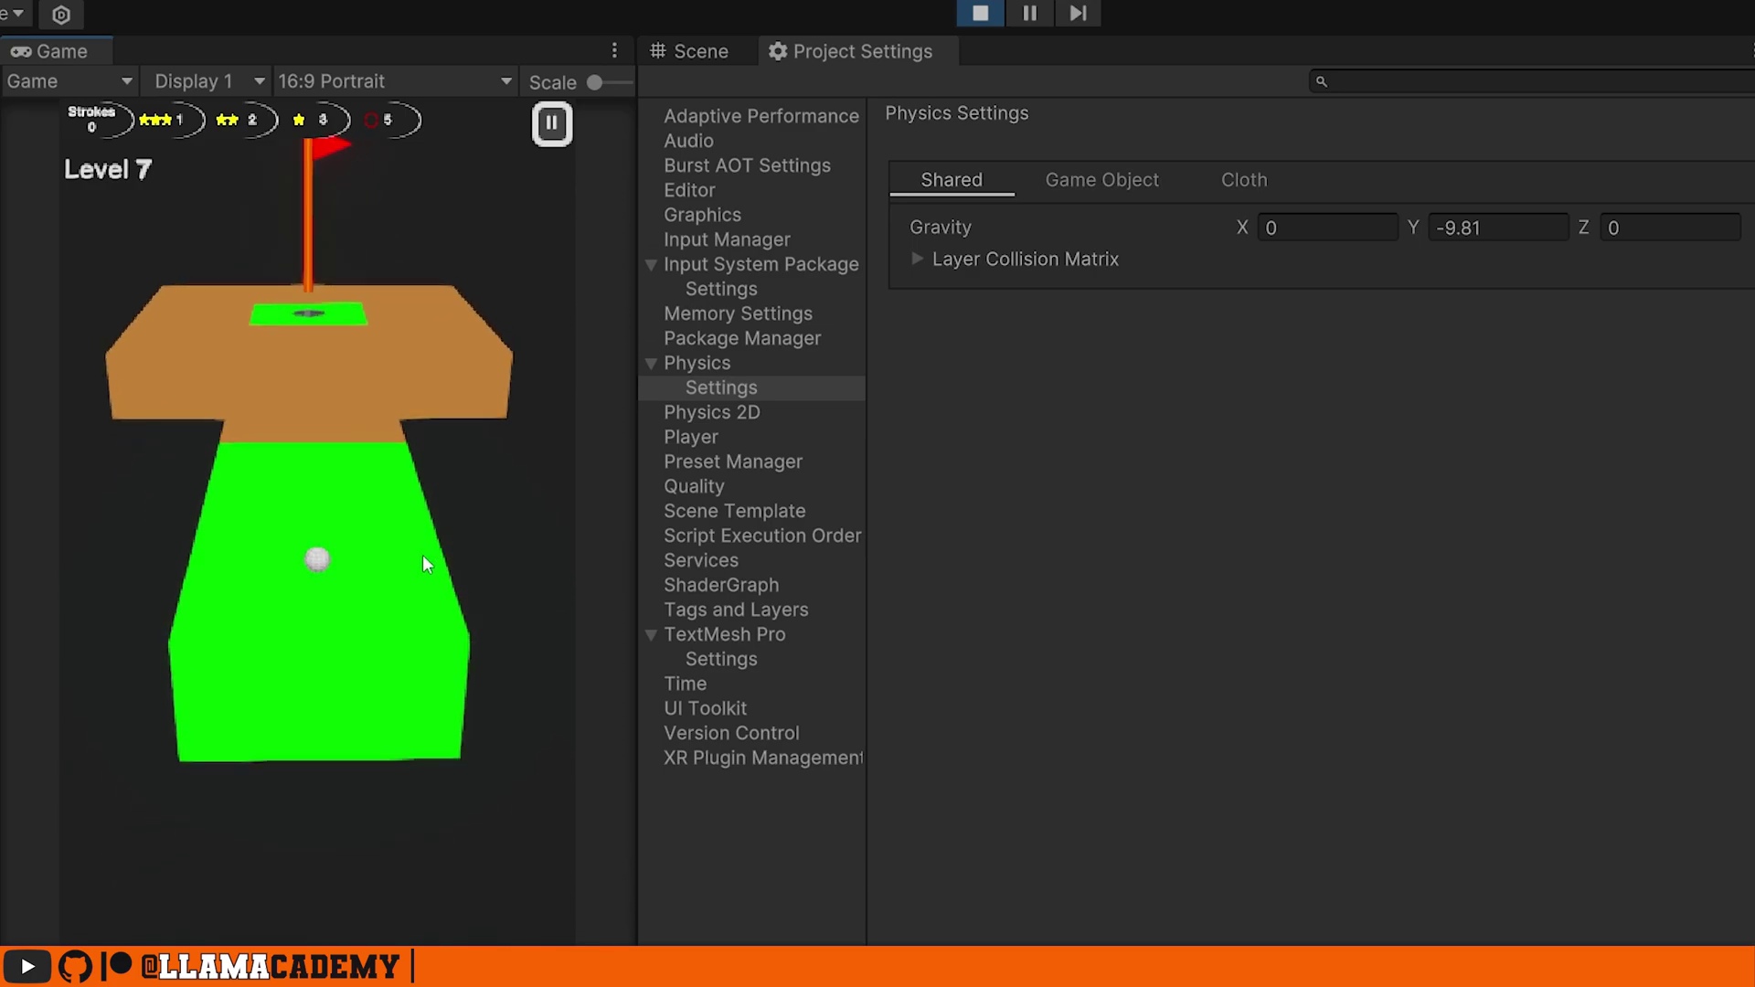
Step: Putt the ball up Level 7 several times to test the 0.001 contact offset
{"action": "left_click_drag", "start_coordinate": [316, 563], "coordinate": [362, 668]}
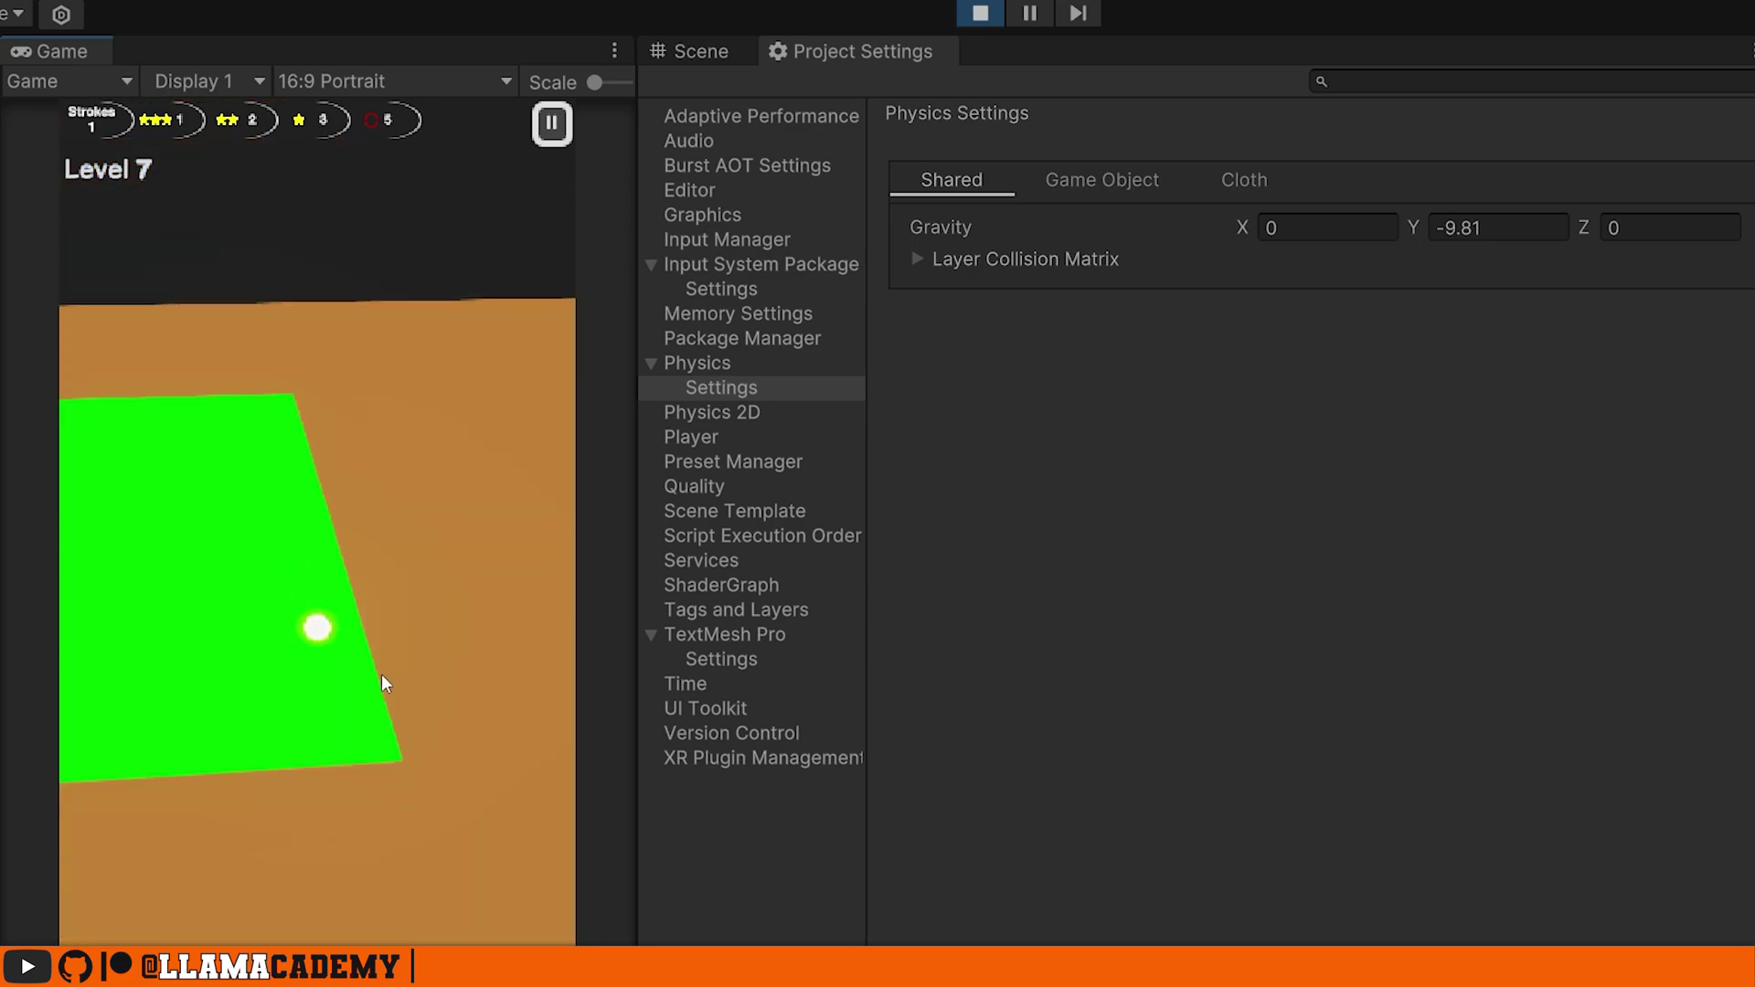
{"action": "left_click_drag", "start_coordinate": [386, 599], "coordinate": [380, 742]}
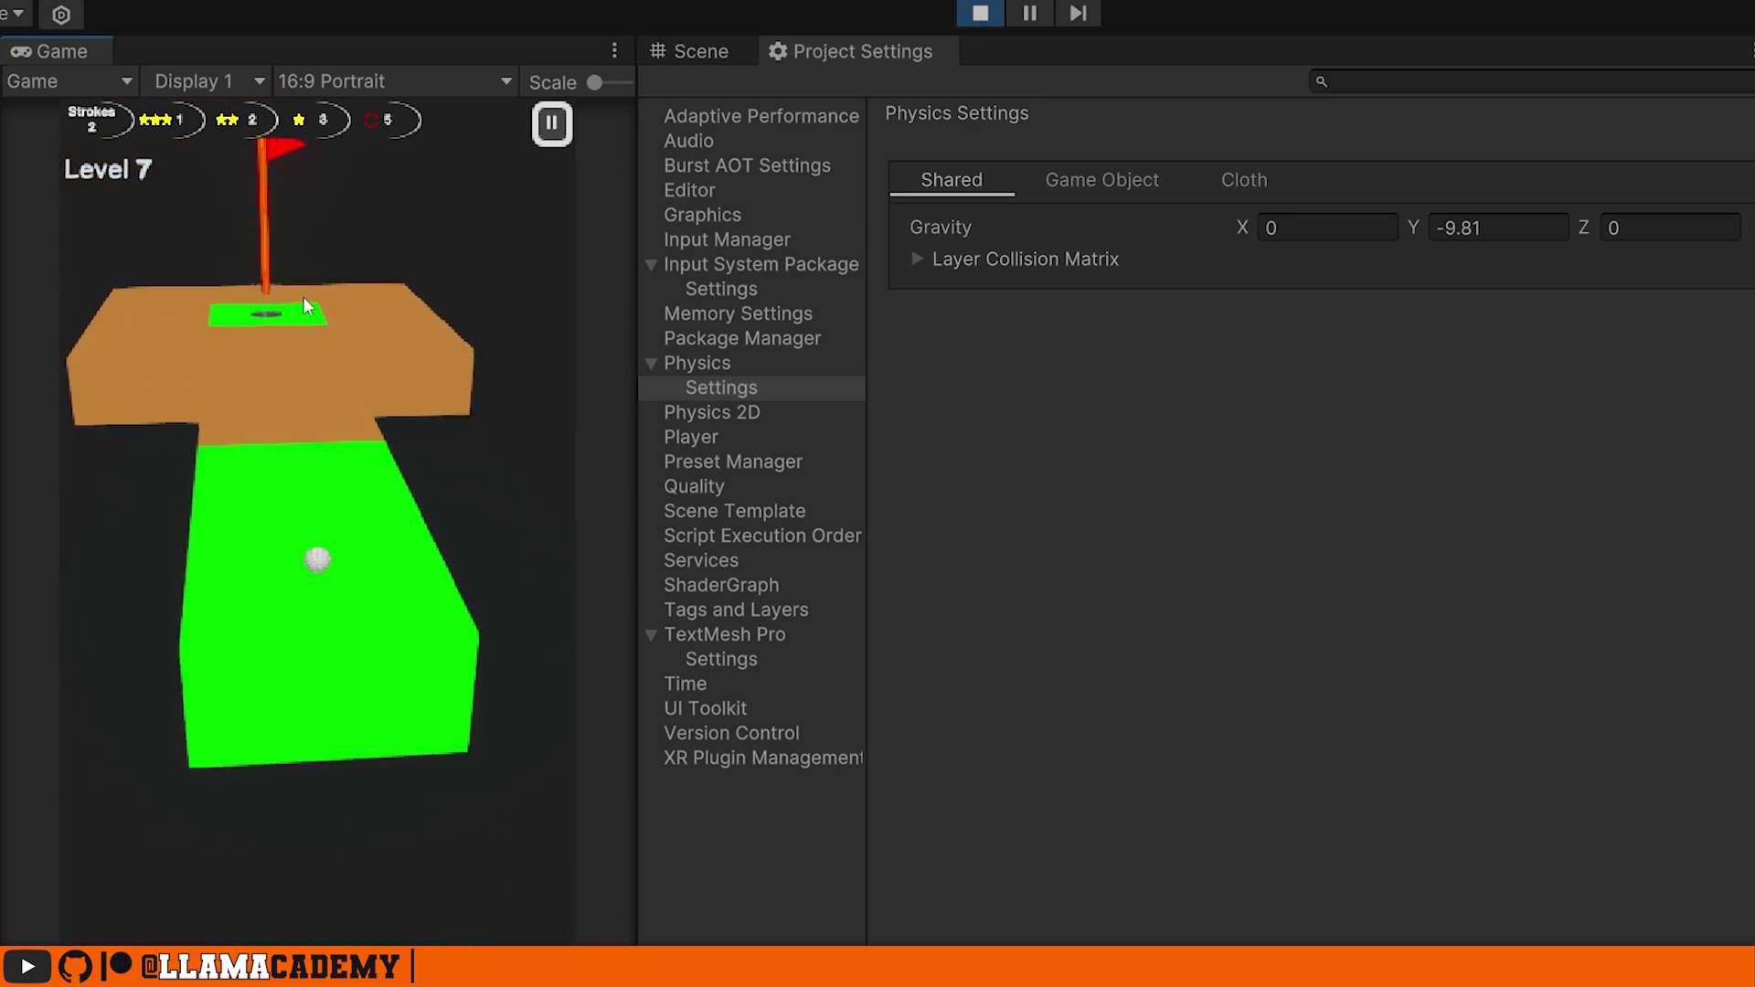
{"action": "left_click_drag", "start_coordinate": [404, 531], "coordinate": [340, 647]}
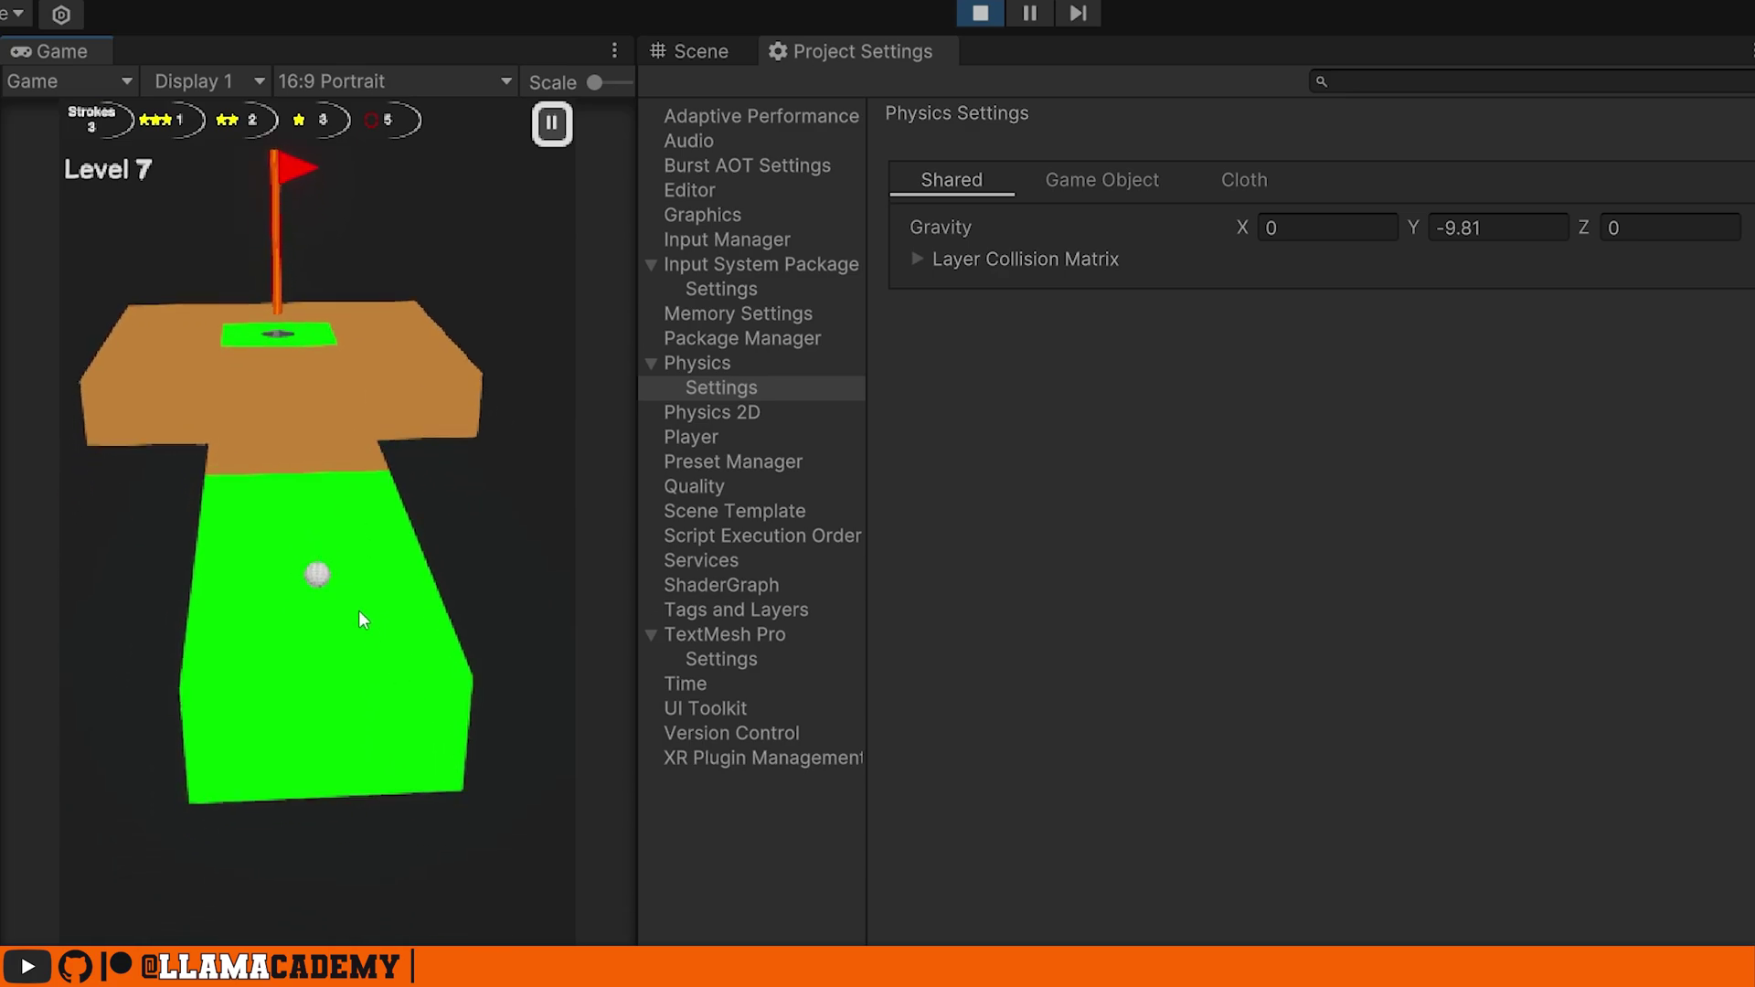
{"action": "left_click_drag", "start_coordinate": [320, 587], "coordinate": [348, 794]}
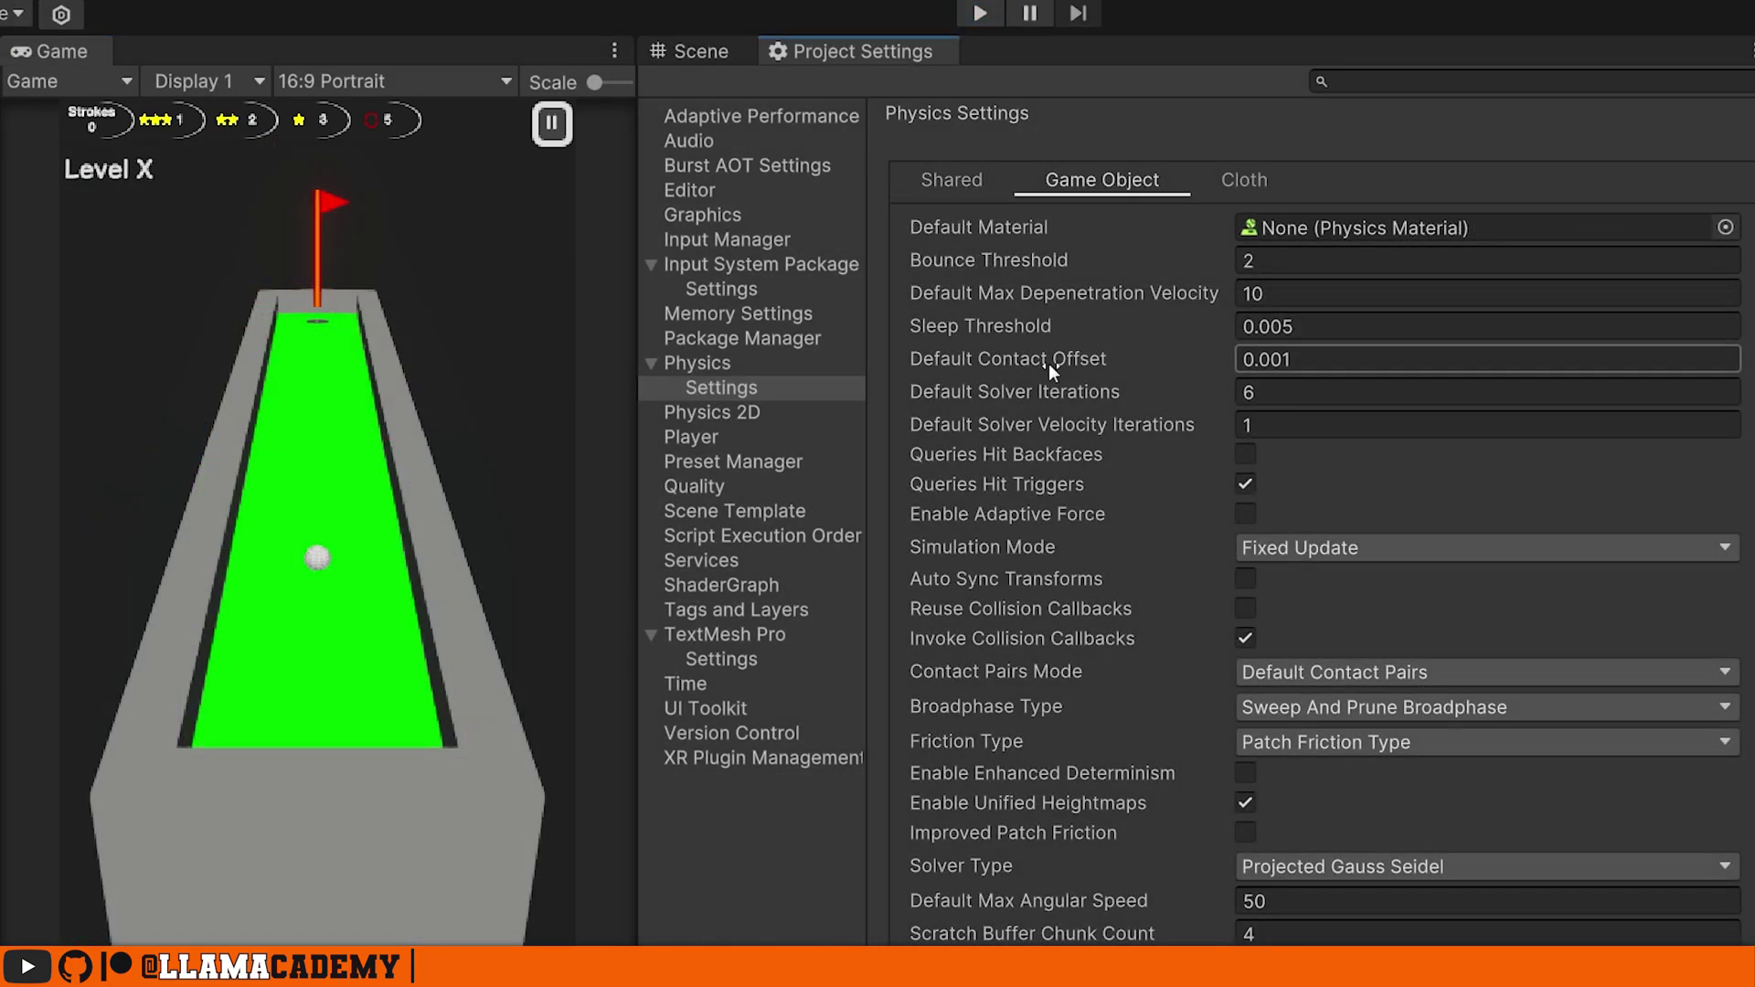
Step: Restore Default Contact Offset to 0.01 and start playing Level 7 from the Scene view
{"action": "mouse_move", "coordinate": [1084, 356]}
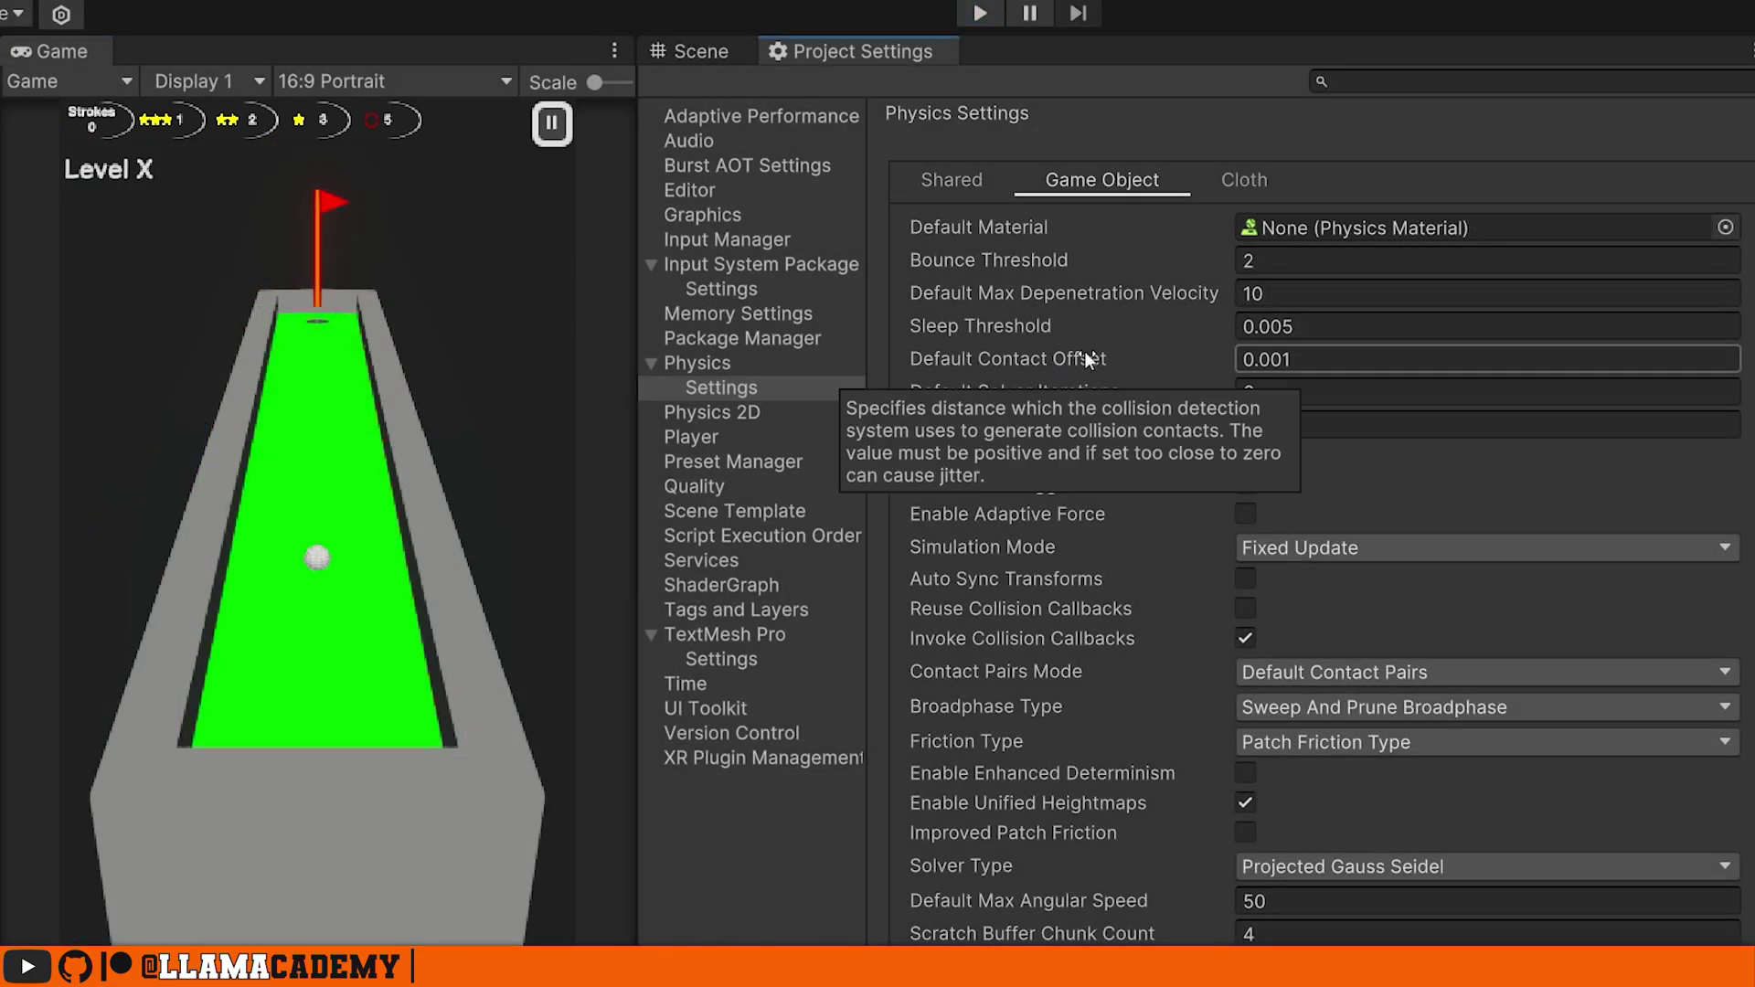
{"action": "left_click", "coordinate": [1266, 362]}
{"action": "key", "text": "Delete"}
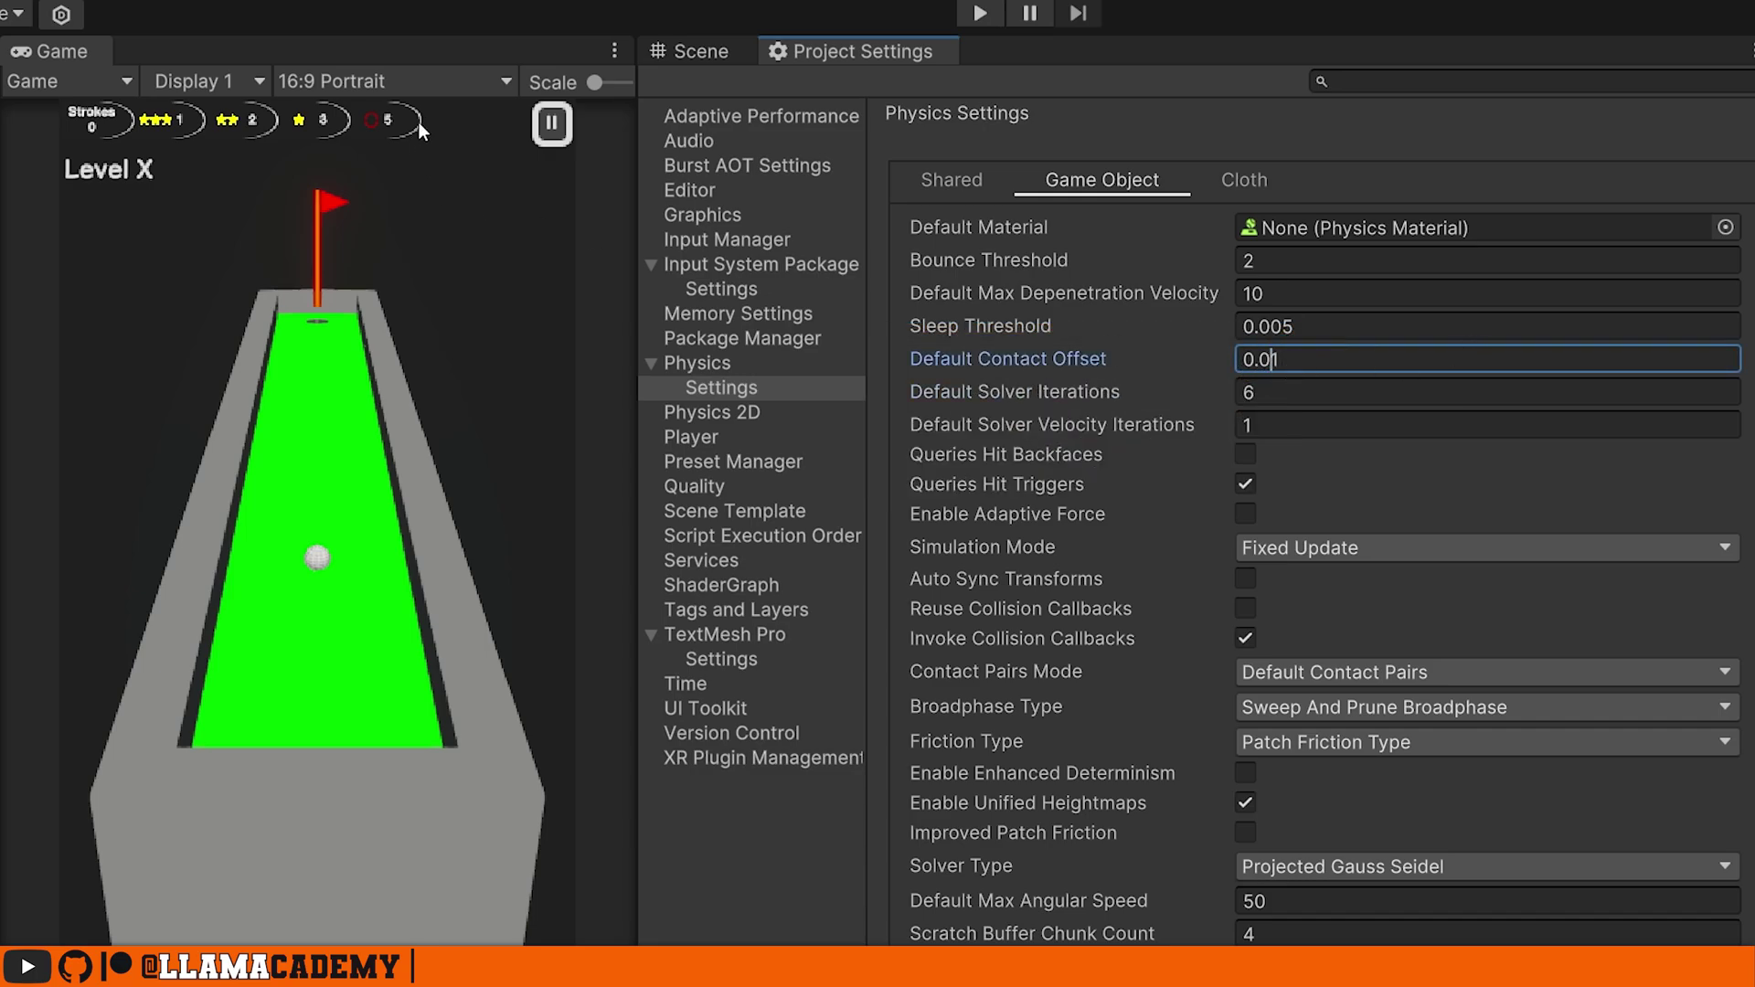
{"action": "left_click", "coordinate": [697, 51]}
{"action": "key", "text": "ctrl+p"}
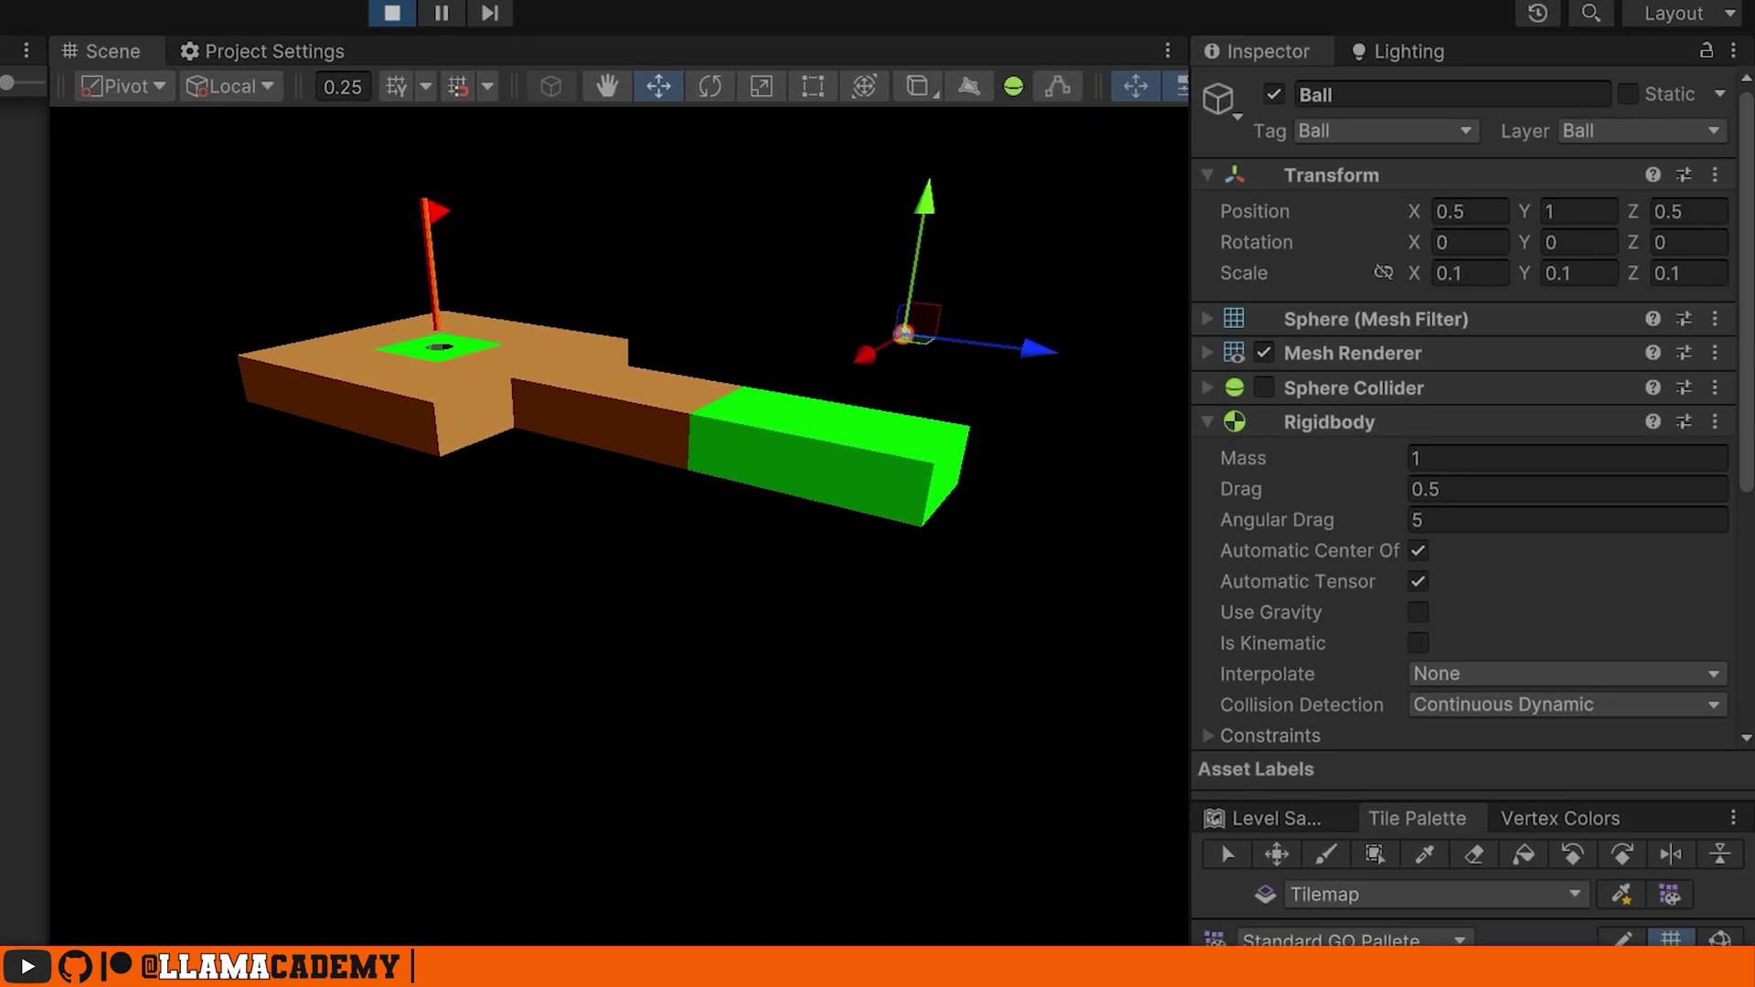
Step: Enable Use Gravity on the ball's Rigidbody and set Bounce Prevention to Simple
{"action": "left_click", "coordinate": [1417, 613]}
{"action": "scroll", "coordinate": [1373, 555], "scroll_direction": "down", "scroll_amount": 5}
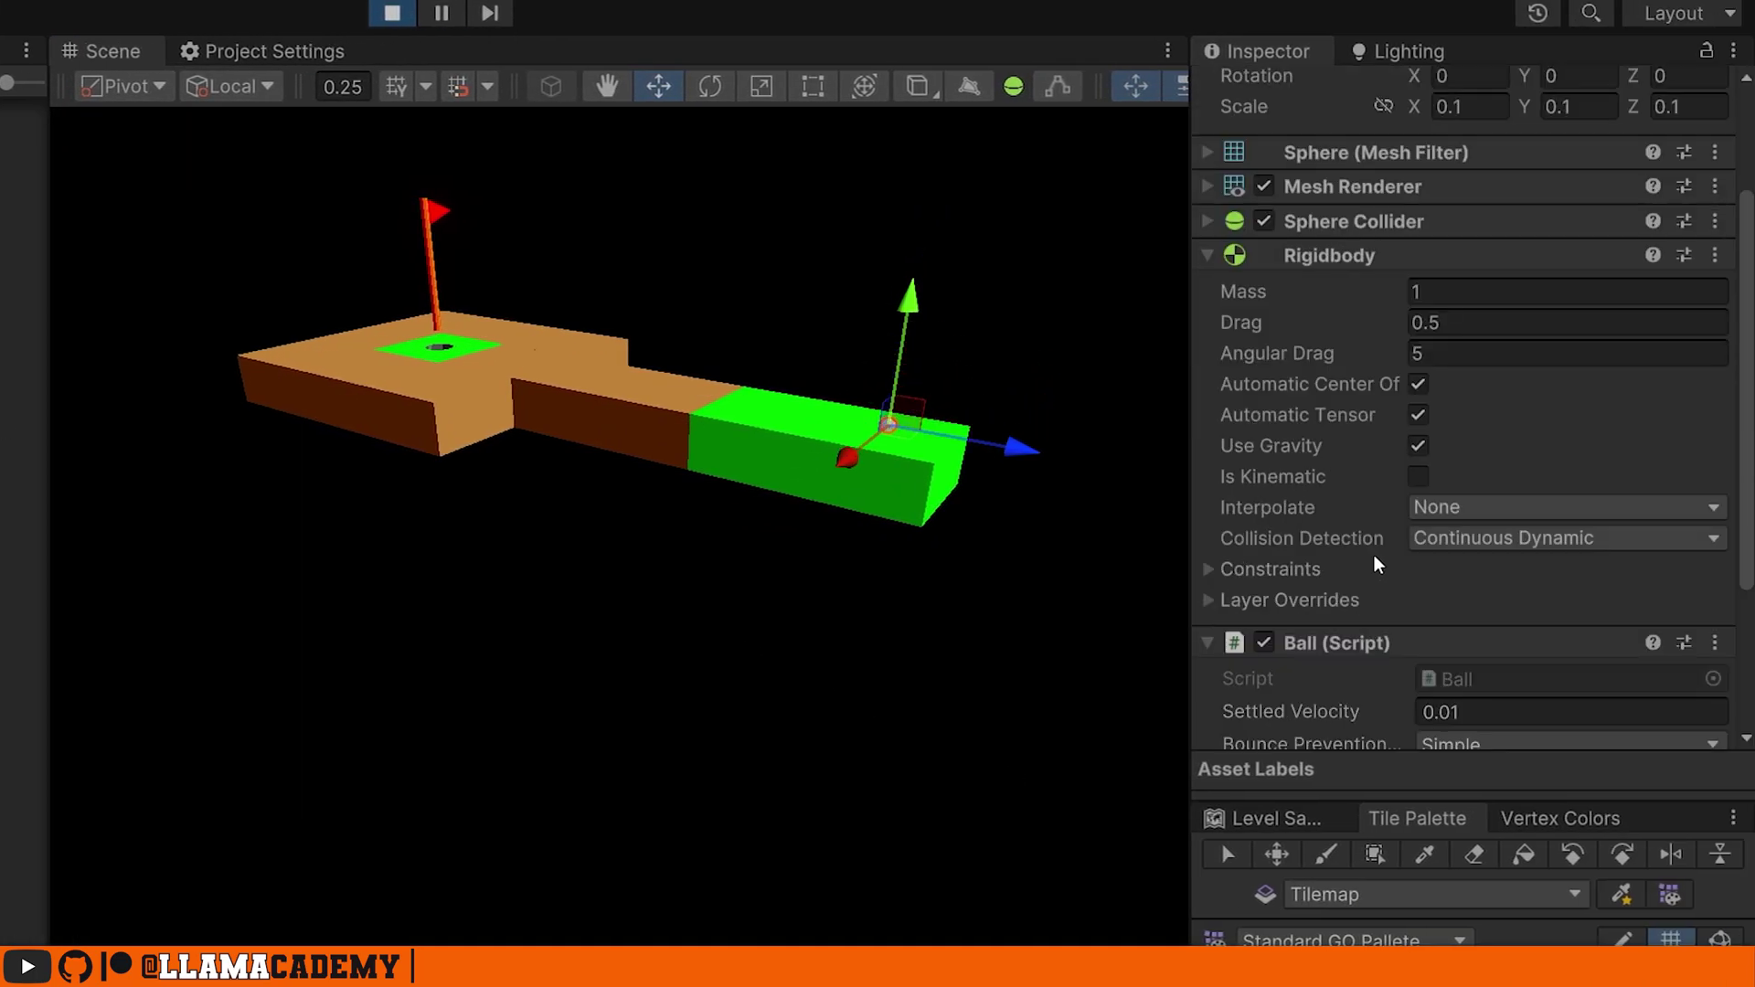
{"action": "scroll", "coordinate": [1304, 377], "scroll_direction": "down", "scroll_amount": 1}
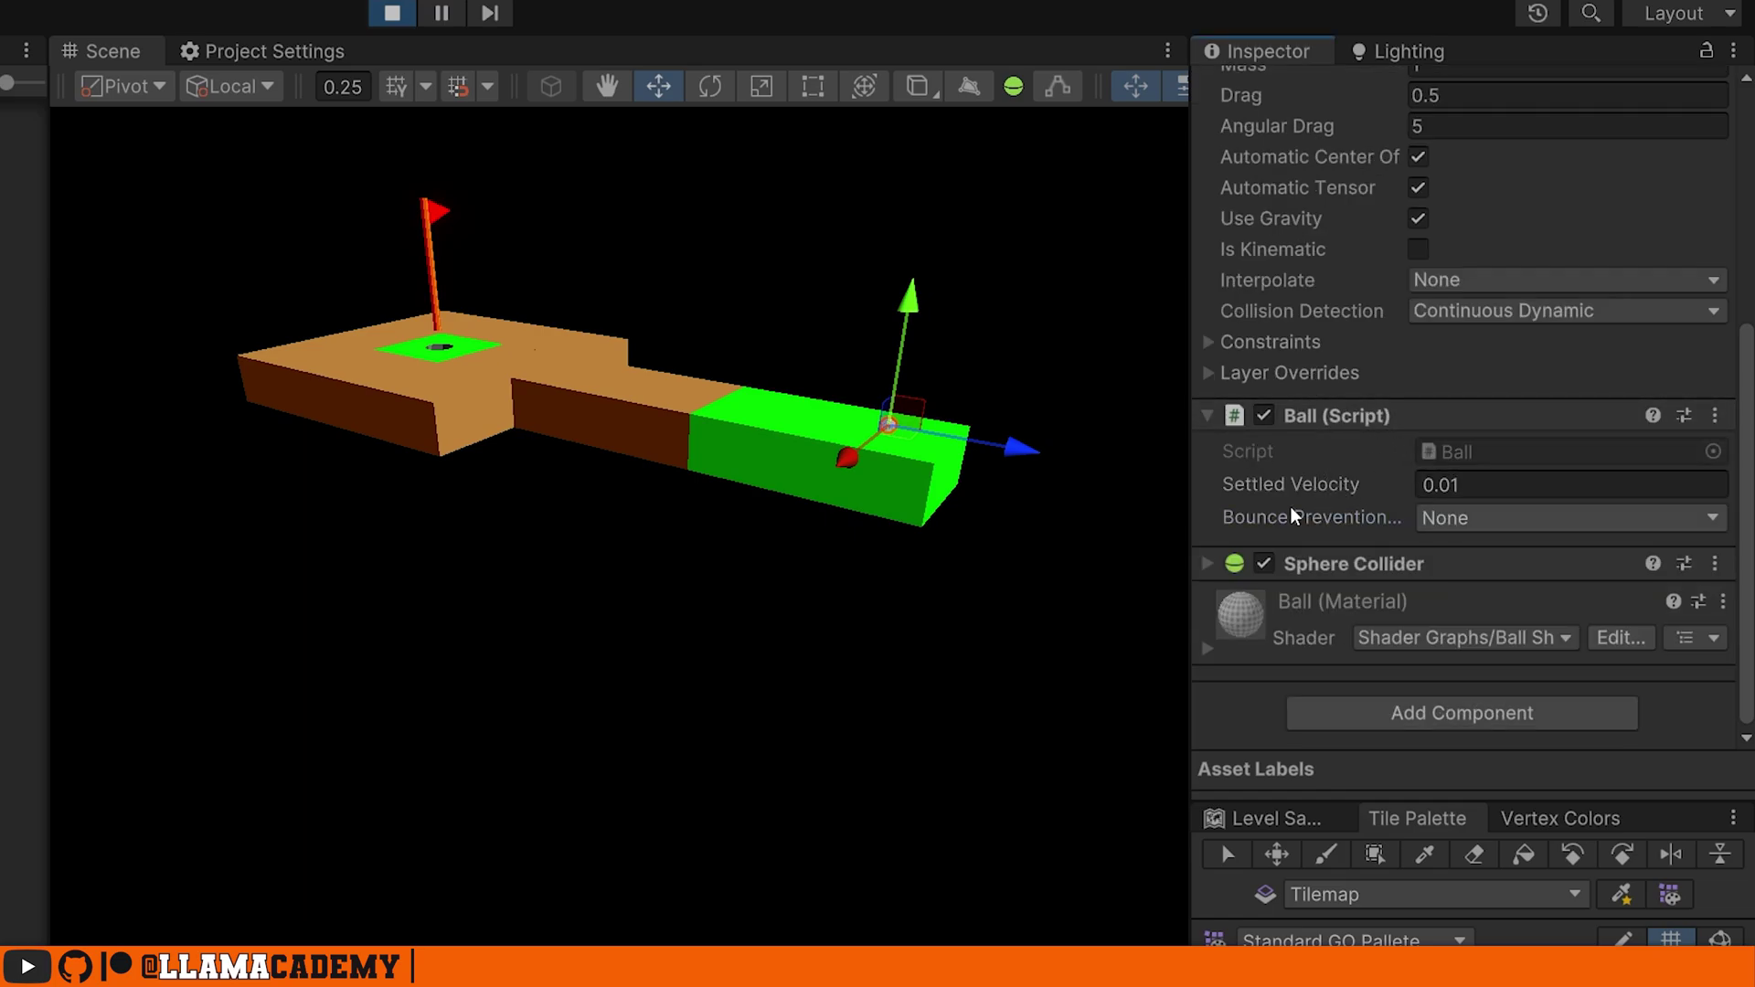
{"action": "left_click", "coordinate": [1449, 517]}
{"action": "left_click", "coordinate": [1476, 574]}
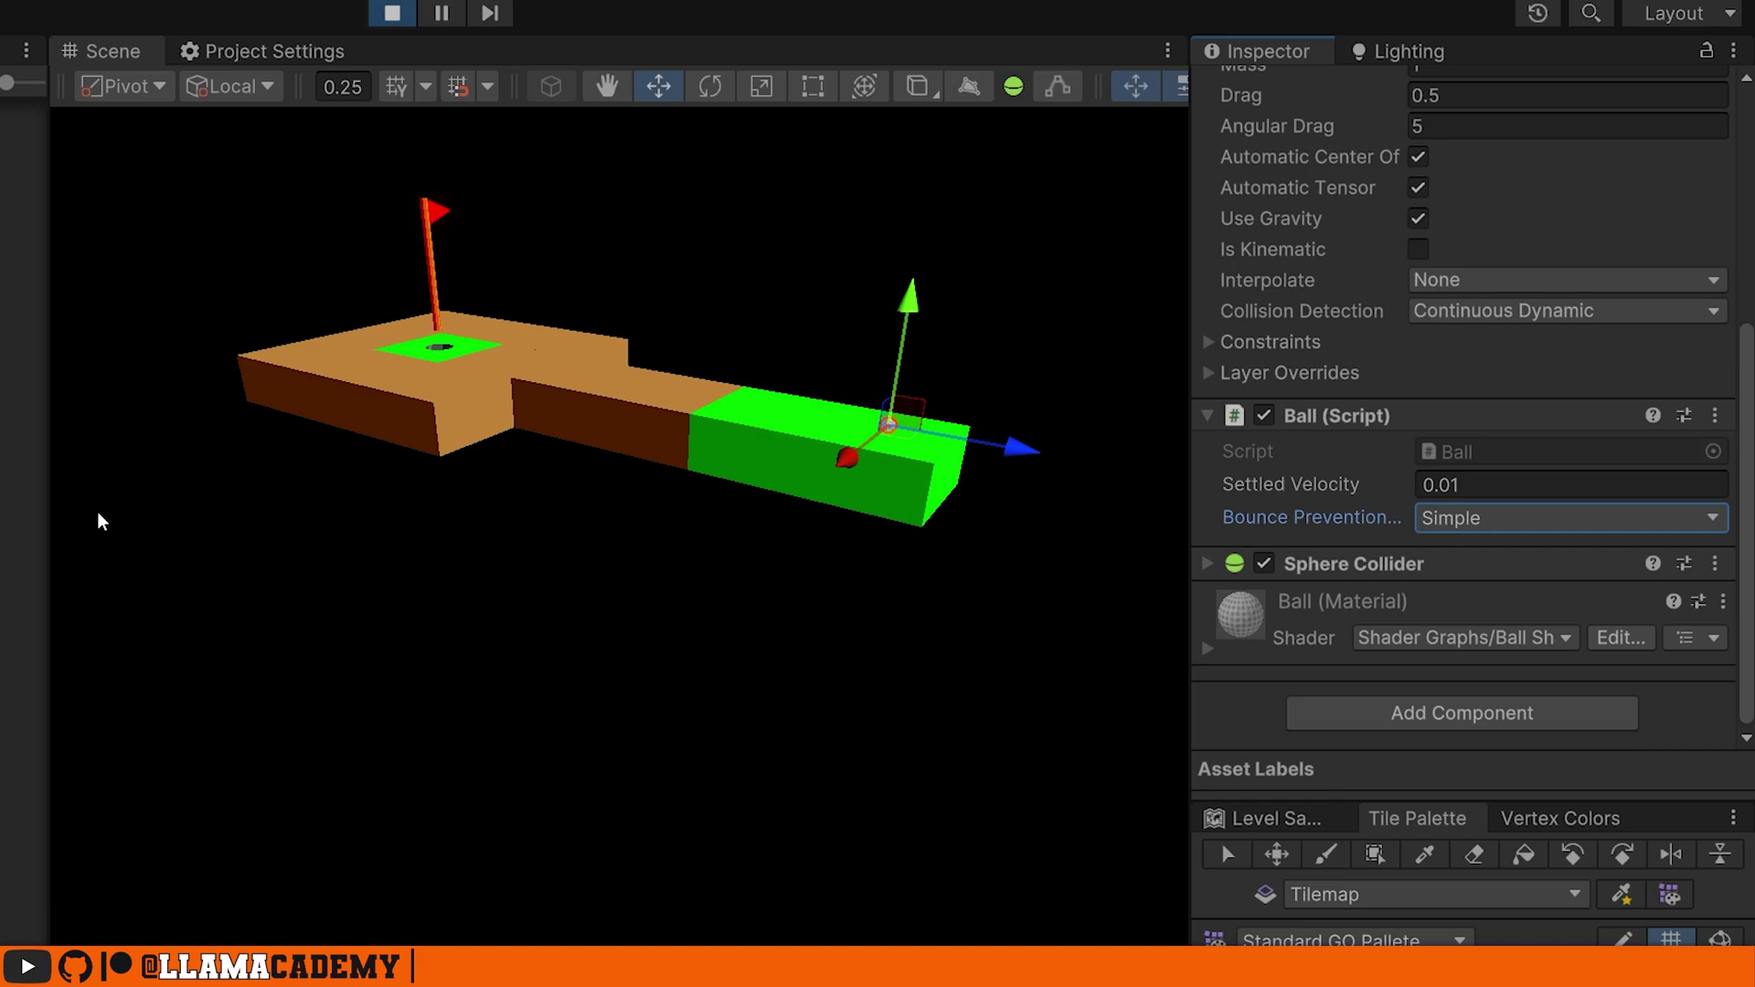
Step: Check the Game Object physics settings, then putt the ball up toward the hole
{"action": "left_click", "coordinate": [273, 52]}
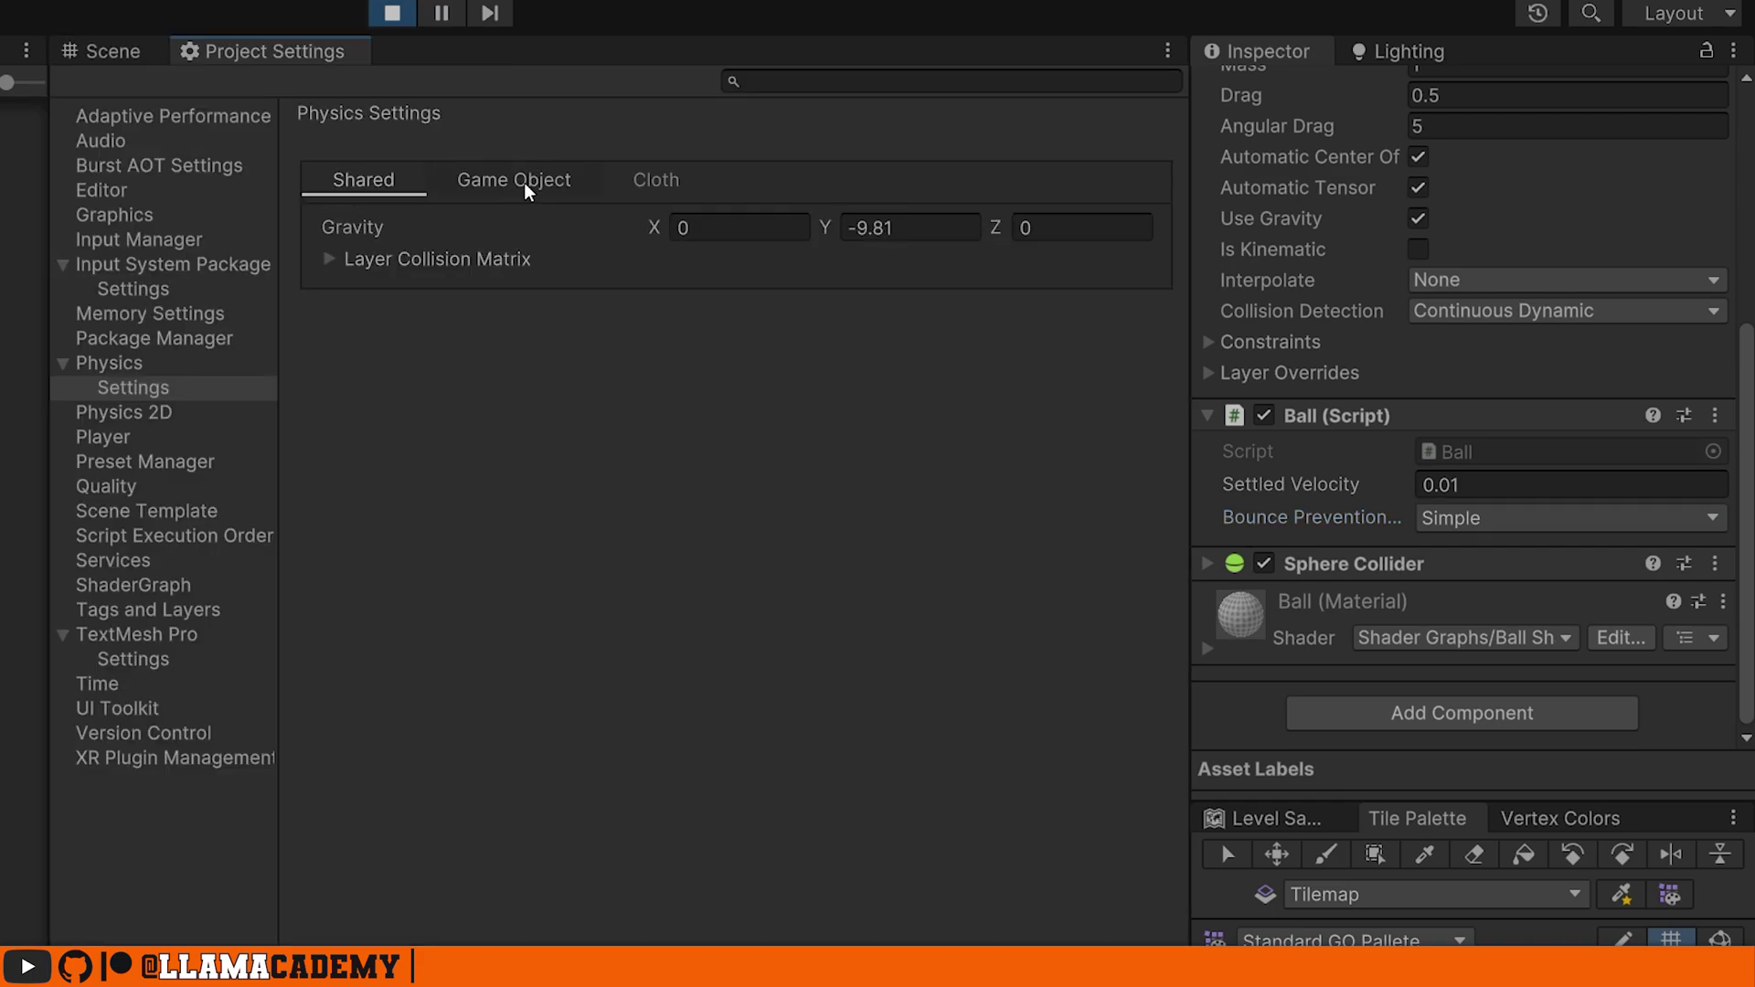
{"action": "left_click", "coordinate": [526, 184]}
{"action": "left_click", "coordinate": [114, 52]}
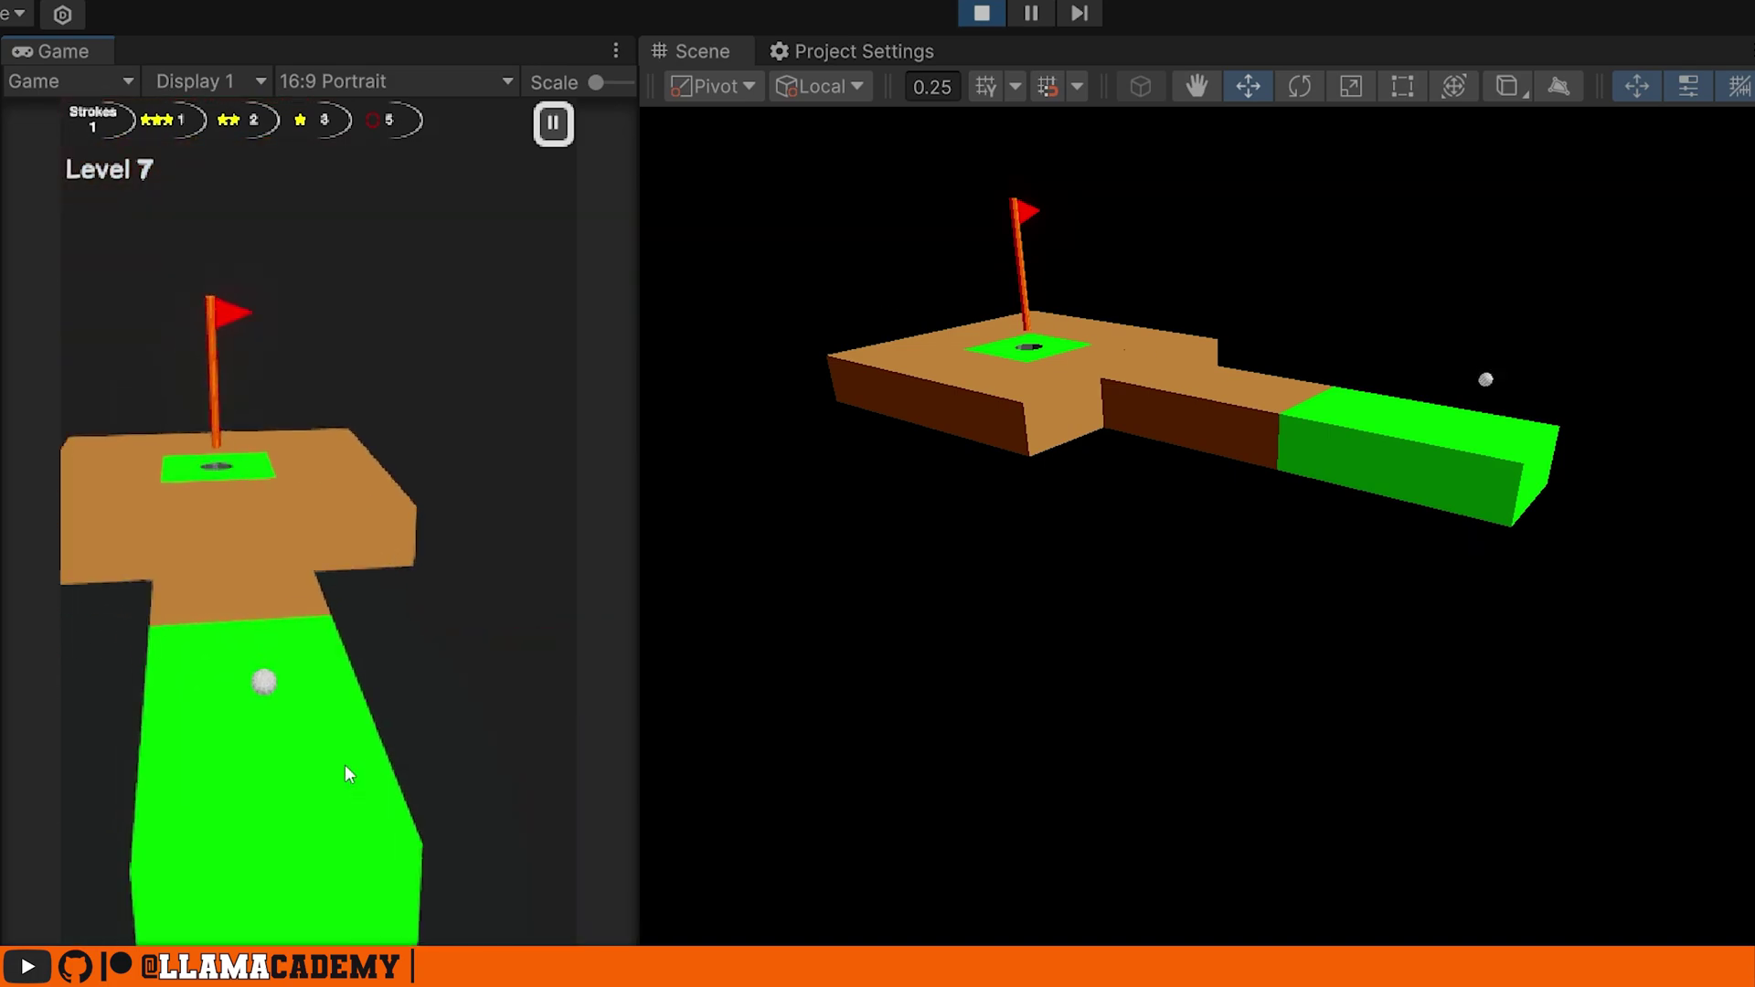
{"action": "mouse_move", "coordinate": [345, 764]}
{"action": "left_mouse_down"}
{"action": "mouse_move", "coordinate": [431, 643]}
{"action": "mouse_move", "coordinate": [342, 575]}
{"action": "mouse_move", "coordinate": [318, 787]}
{"action": "left_mouse_up"}
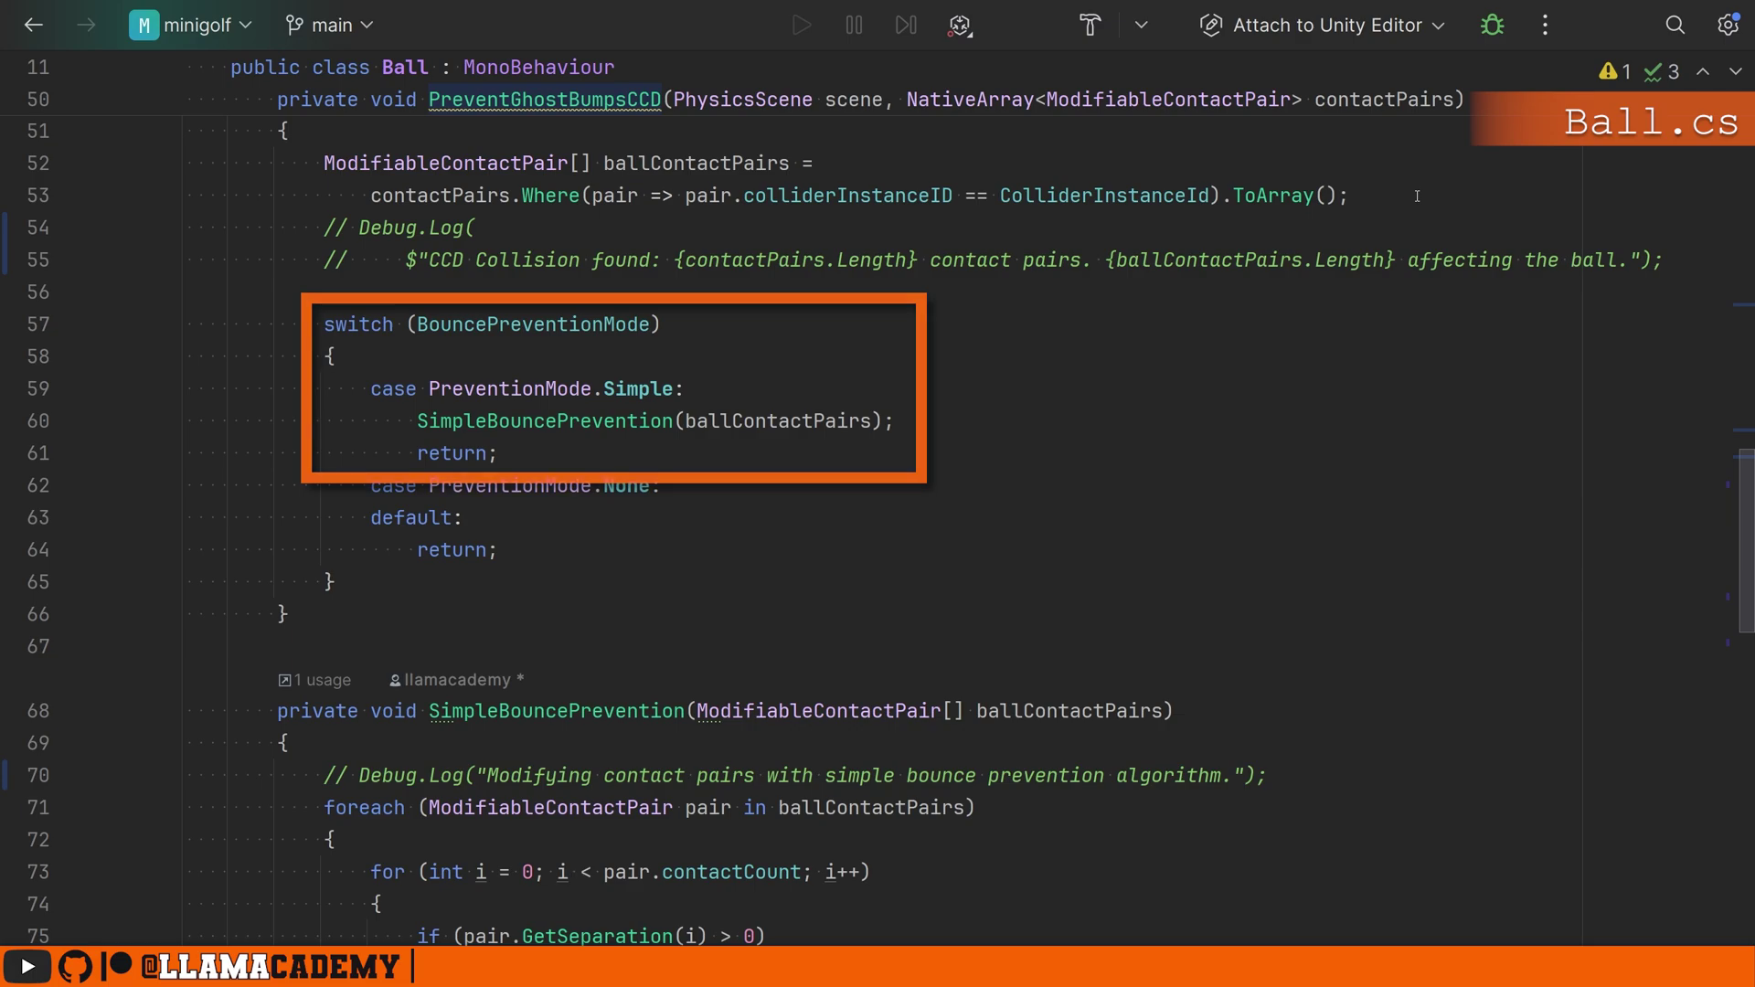
Step: Jump to the SimpleBouncePrevention method definition in Ball.cs
{"action": "key", "text": "alt+Down"}
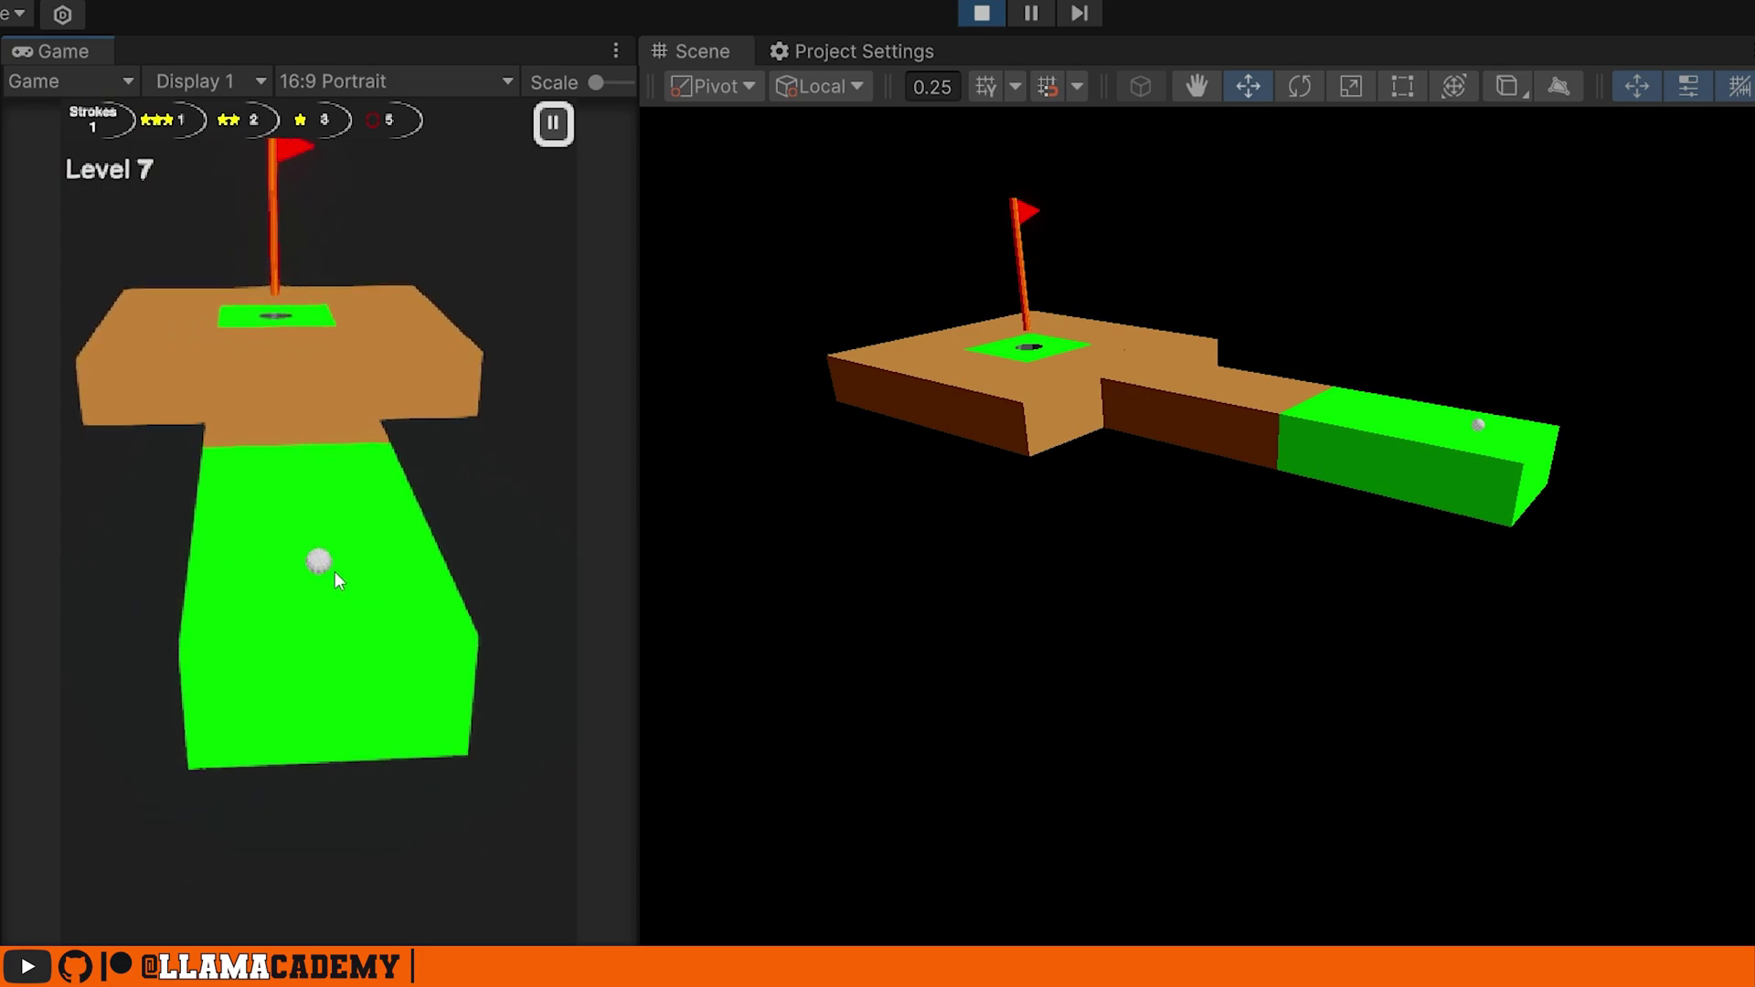
Step: Putt the ball six times across the green tiles toward the flag
{"action": "left_click_drag", "start_coordinate": [335, 573], "coordinate": [320, 737]}
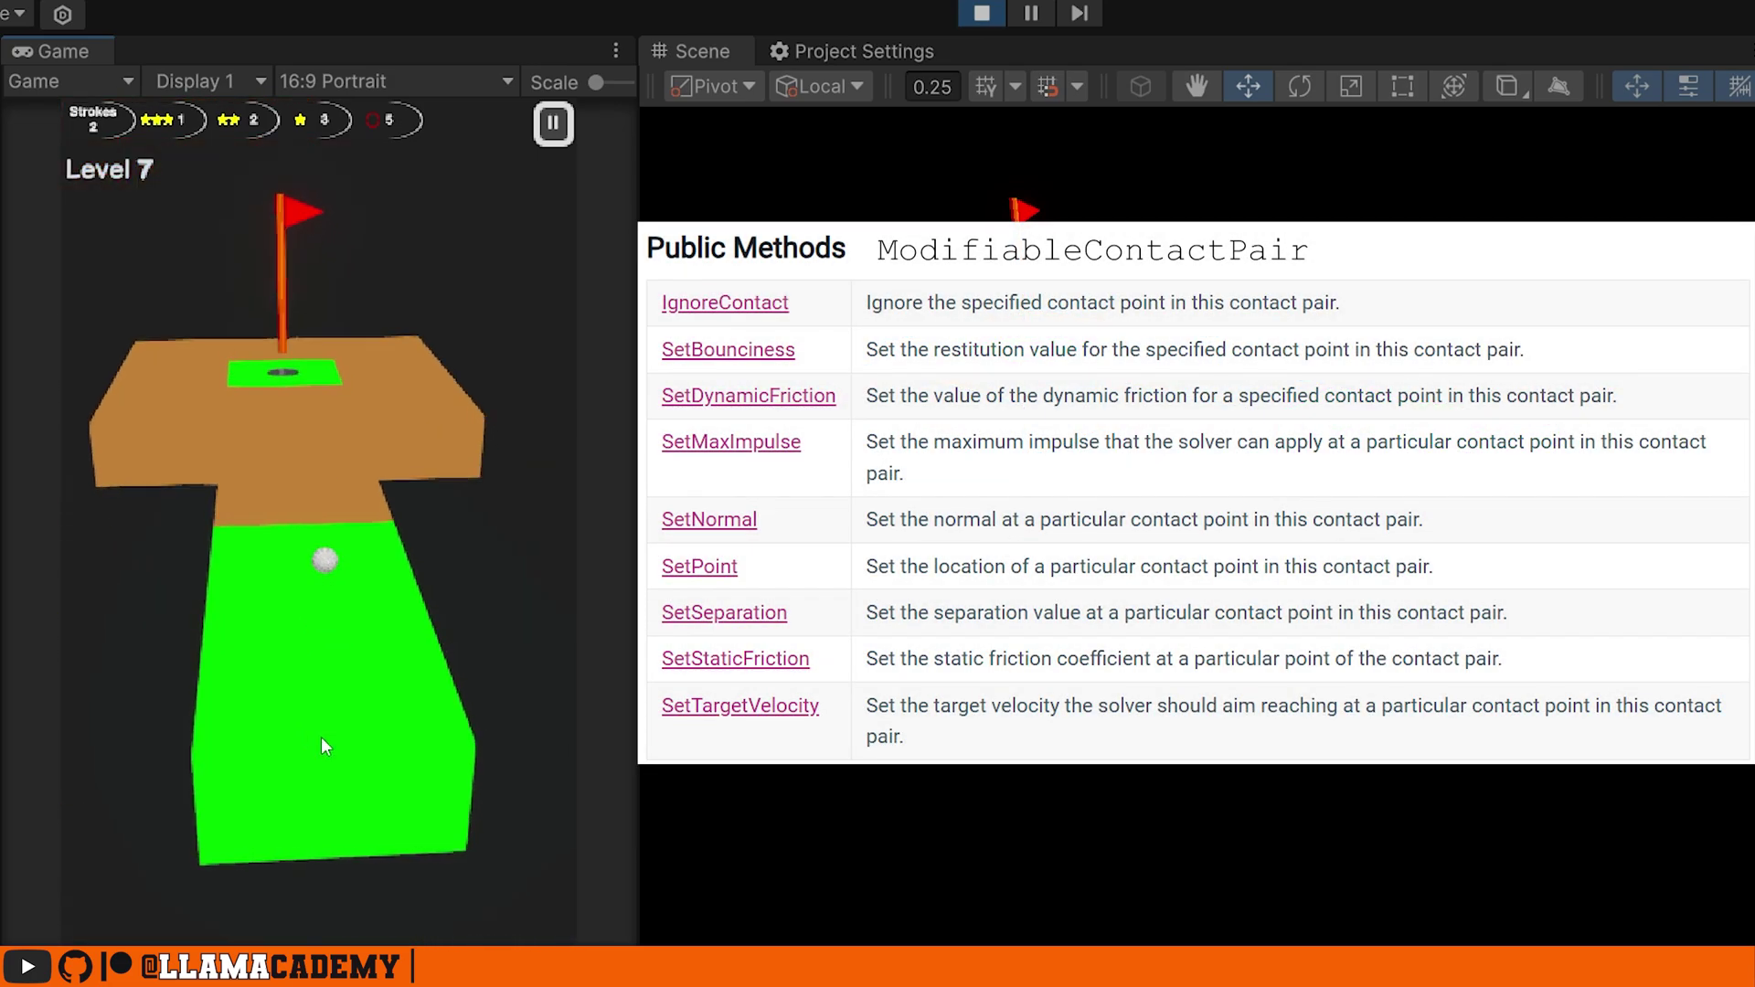
{"action": "left_click_drag", "start_coordinate": [316, 561], "coordinate": [318, 788]}
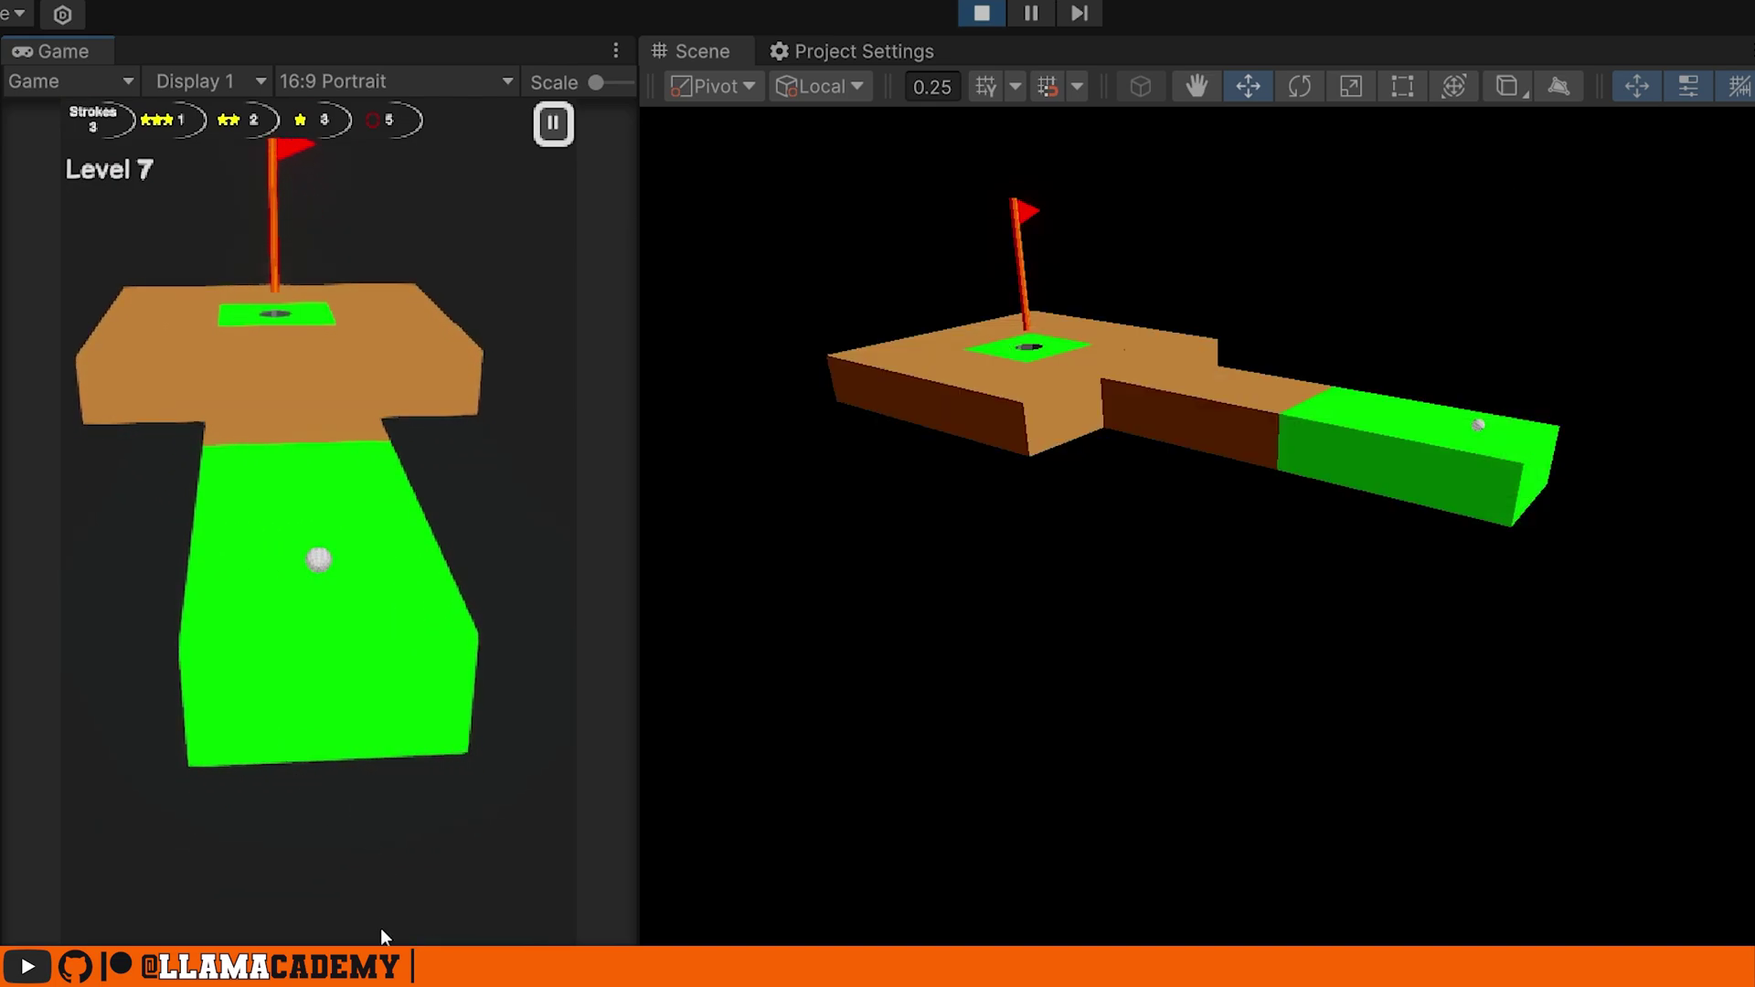
{"action": "left_click_drag", "start_coordinate": [320, 566], "coordinate": [351, 764]}
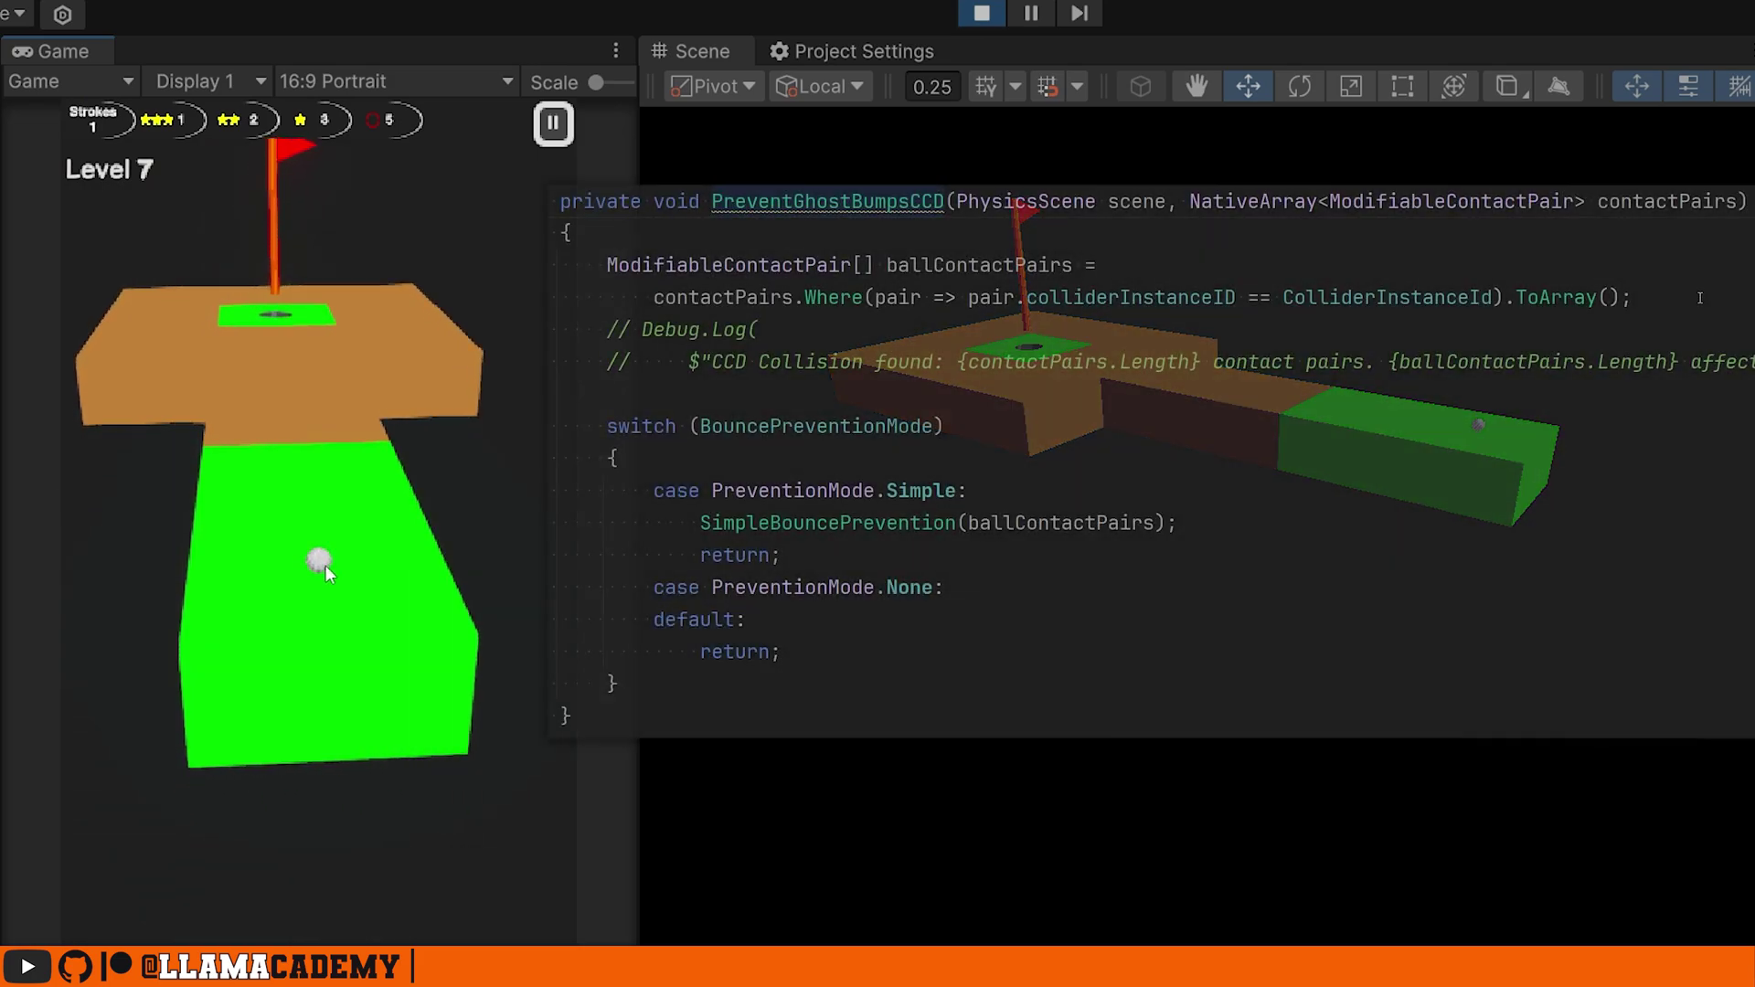
{"action": "left_click_drag", "start_coordinate": [325, 566], "coordinate": [326, 743]}
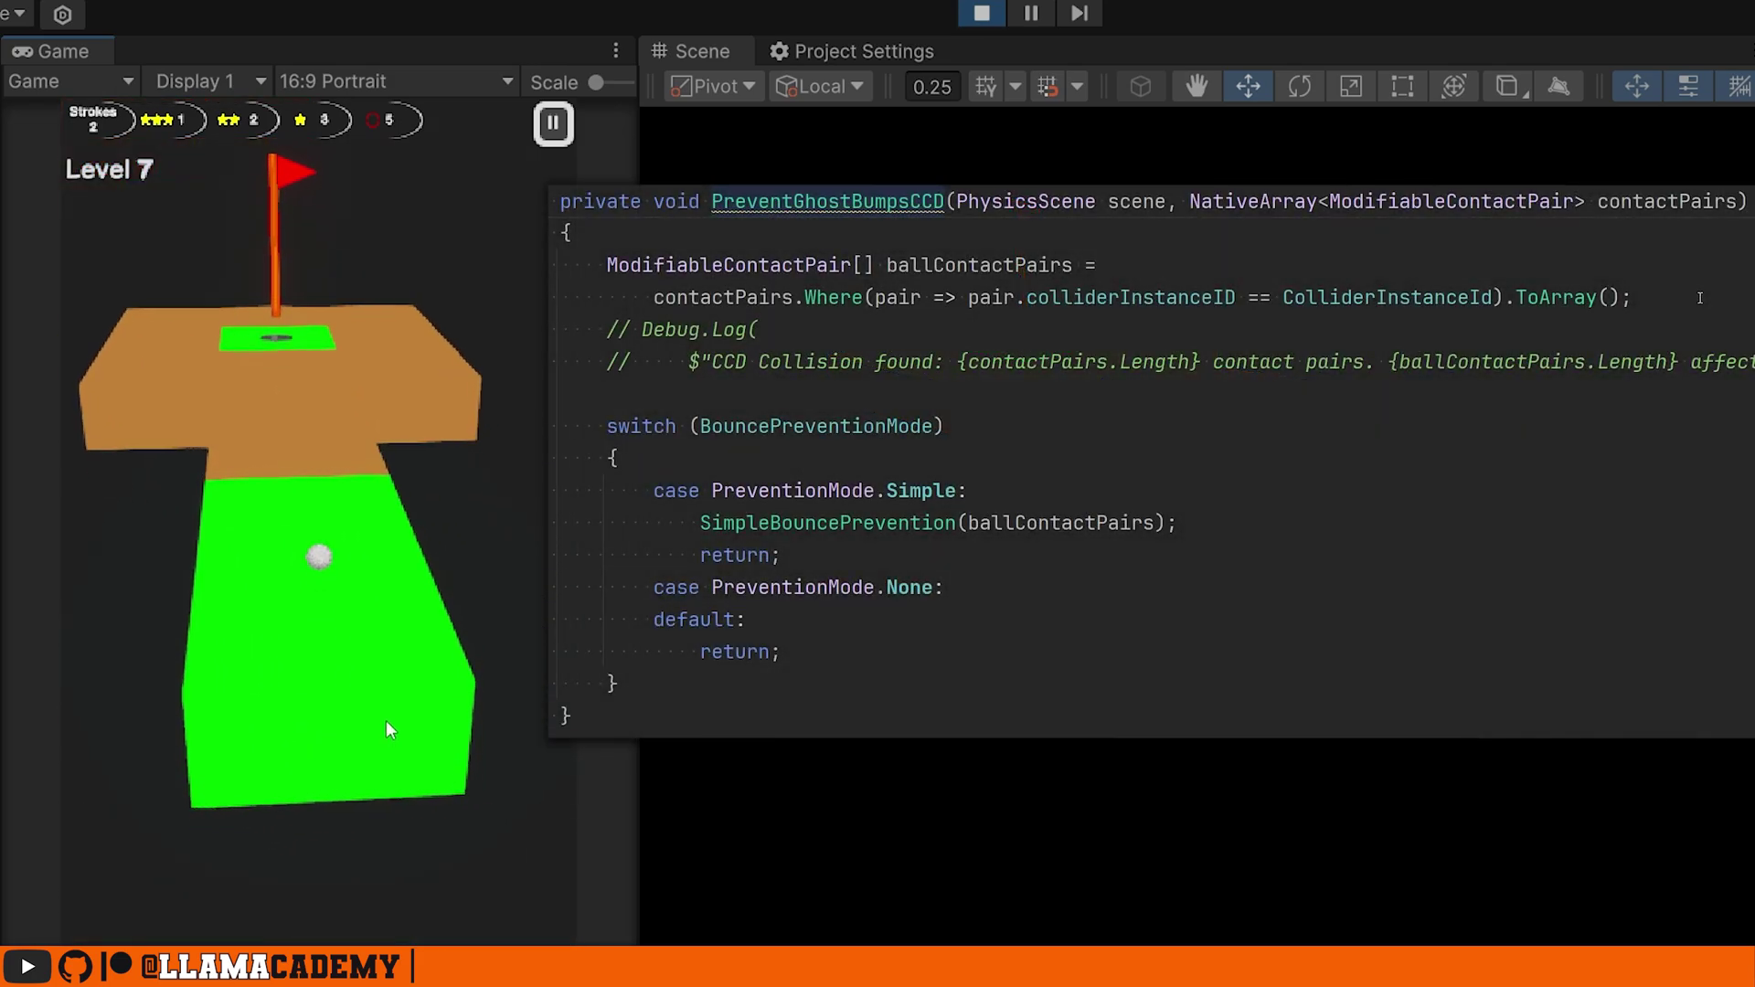
{"action": "left_click_drag", "start_coordinate": [317, 563], "coordinate": [319, 787]}
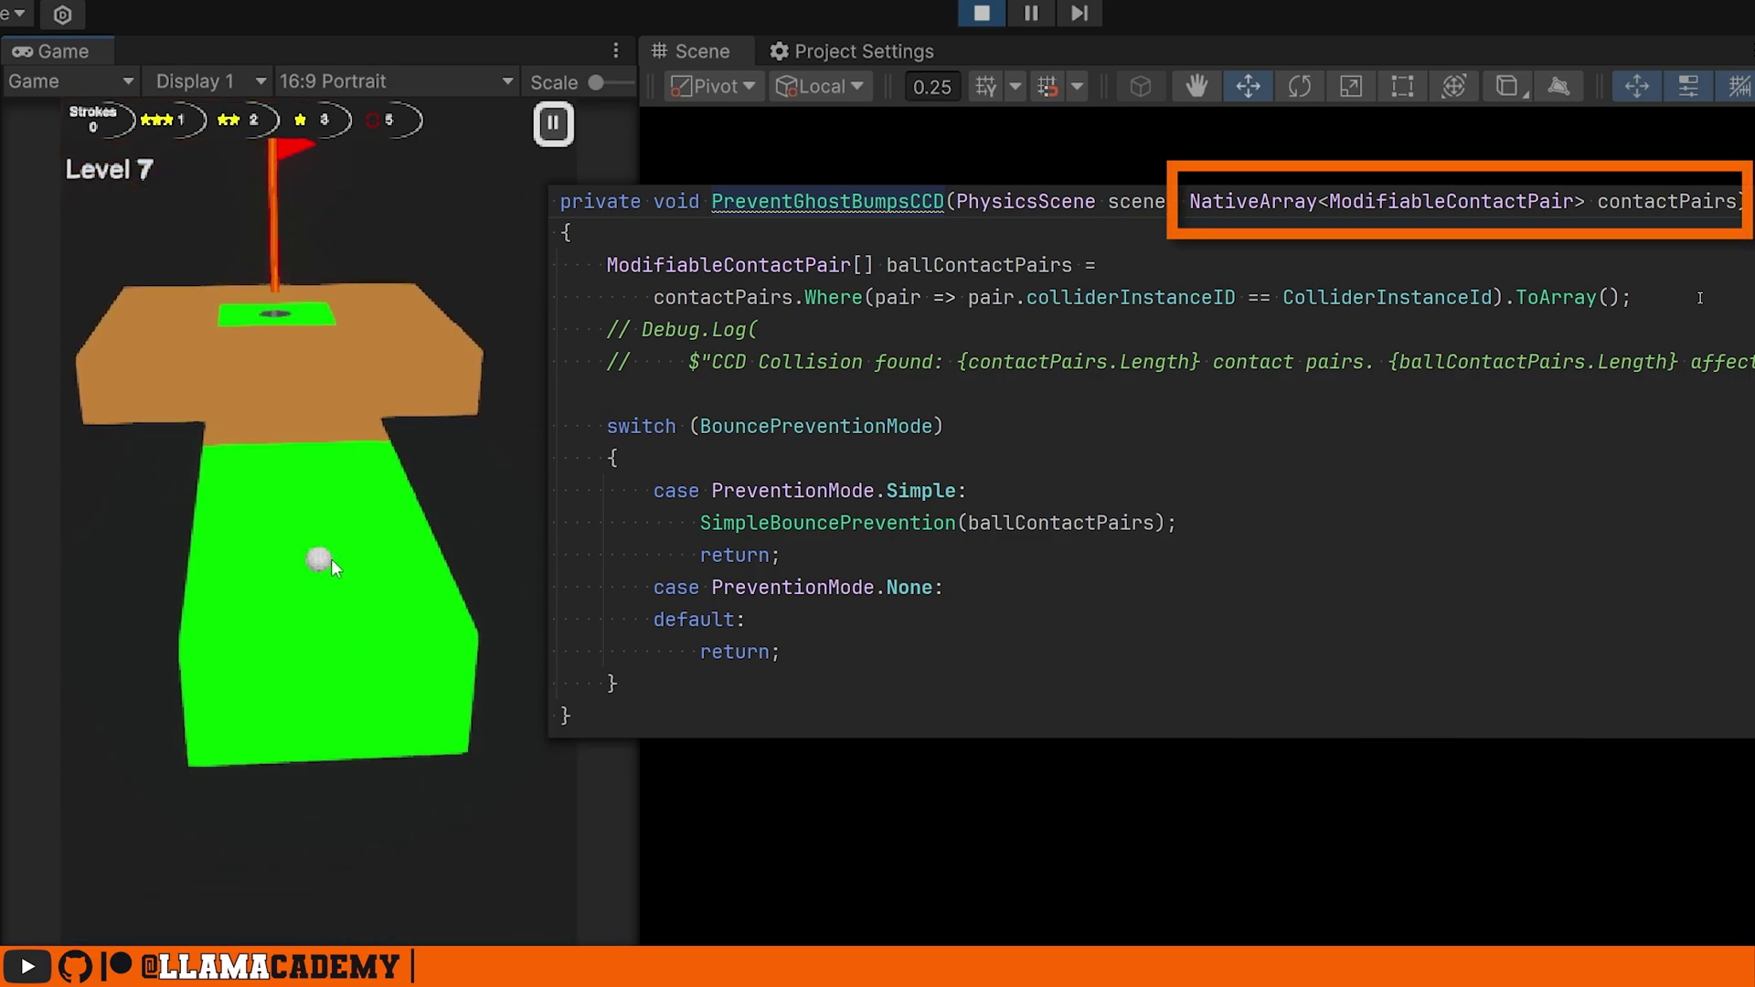
{"action": "left_click_drag", "start_coordinate": [331, 558], "coordinate": [345, 764]}
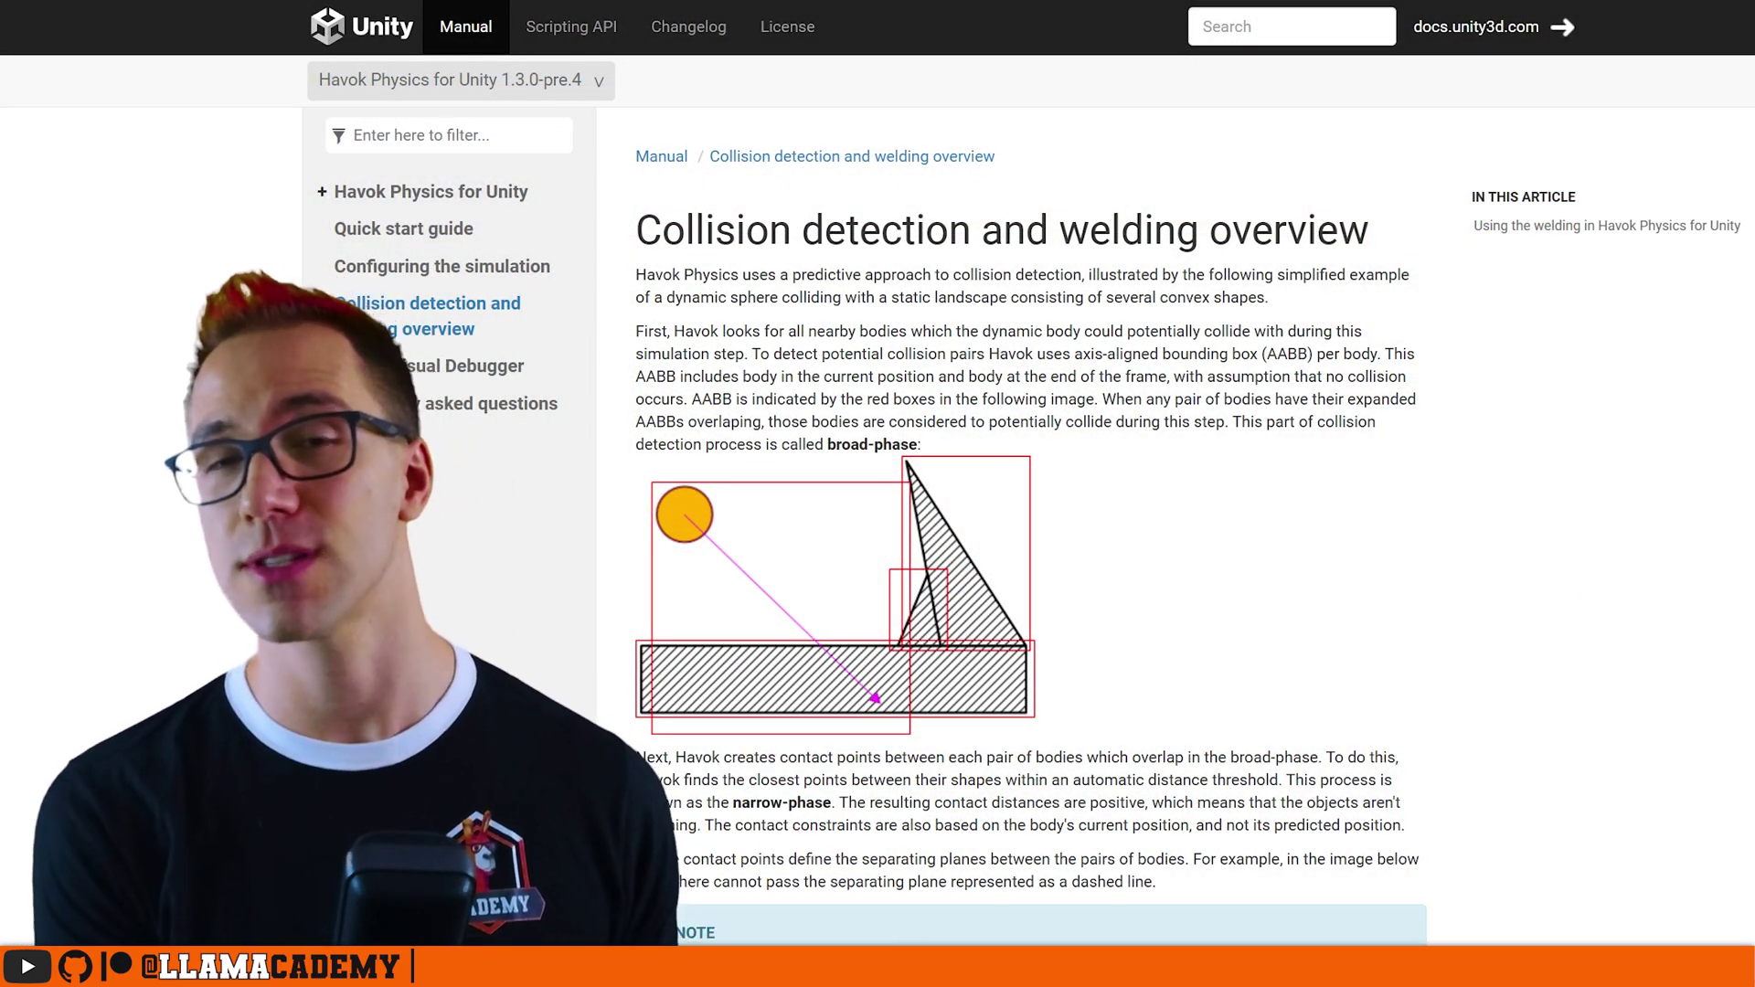
Step: Scroll the Havok collision detection and welding overview down to the 'Using the welding' section
{"action": "scroll", "coordinate": [905, 459], "scroll_direction": "down", "scroll_amount": 10}
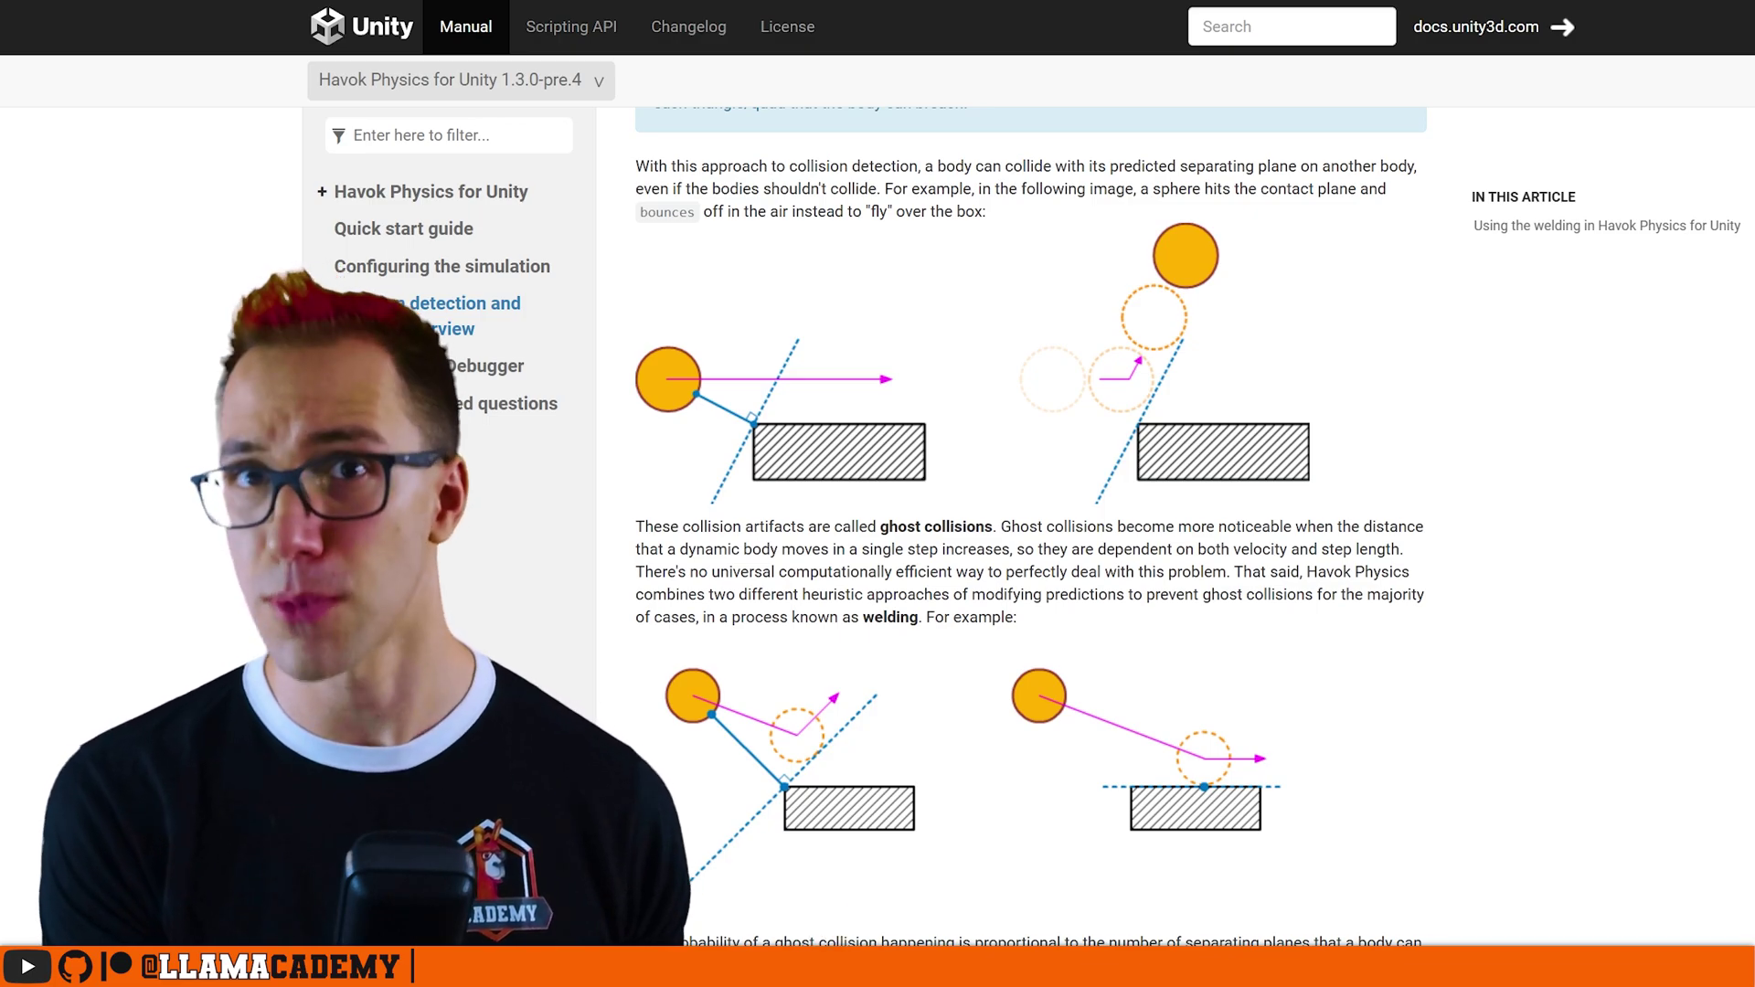
{"action": "scroll", "coordinate": [1030, 525], "scroll_direction": "down", "scroll_amount": 6}
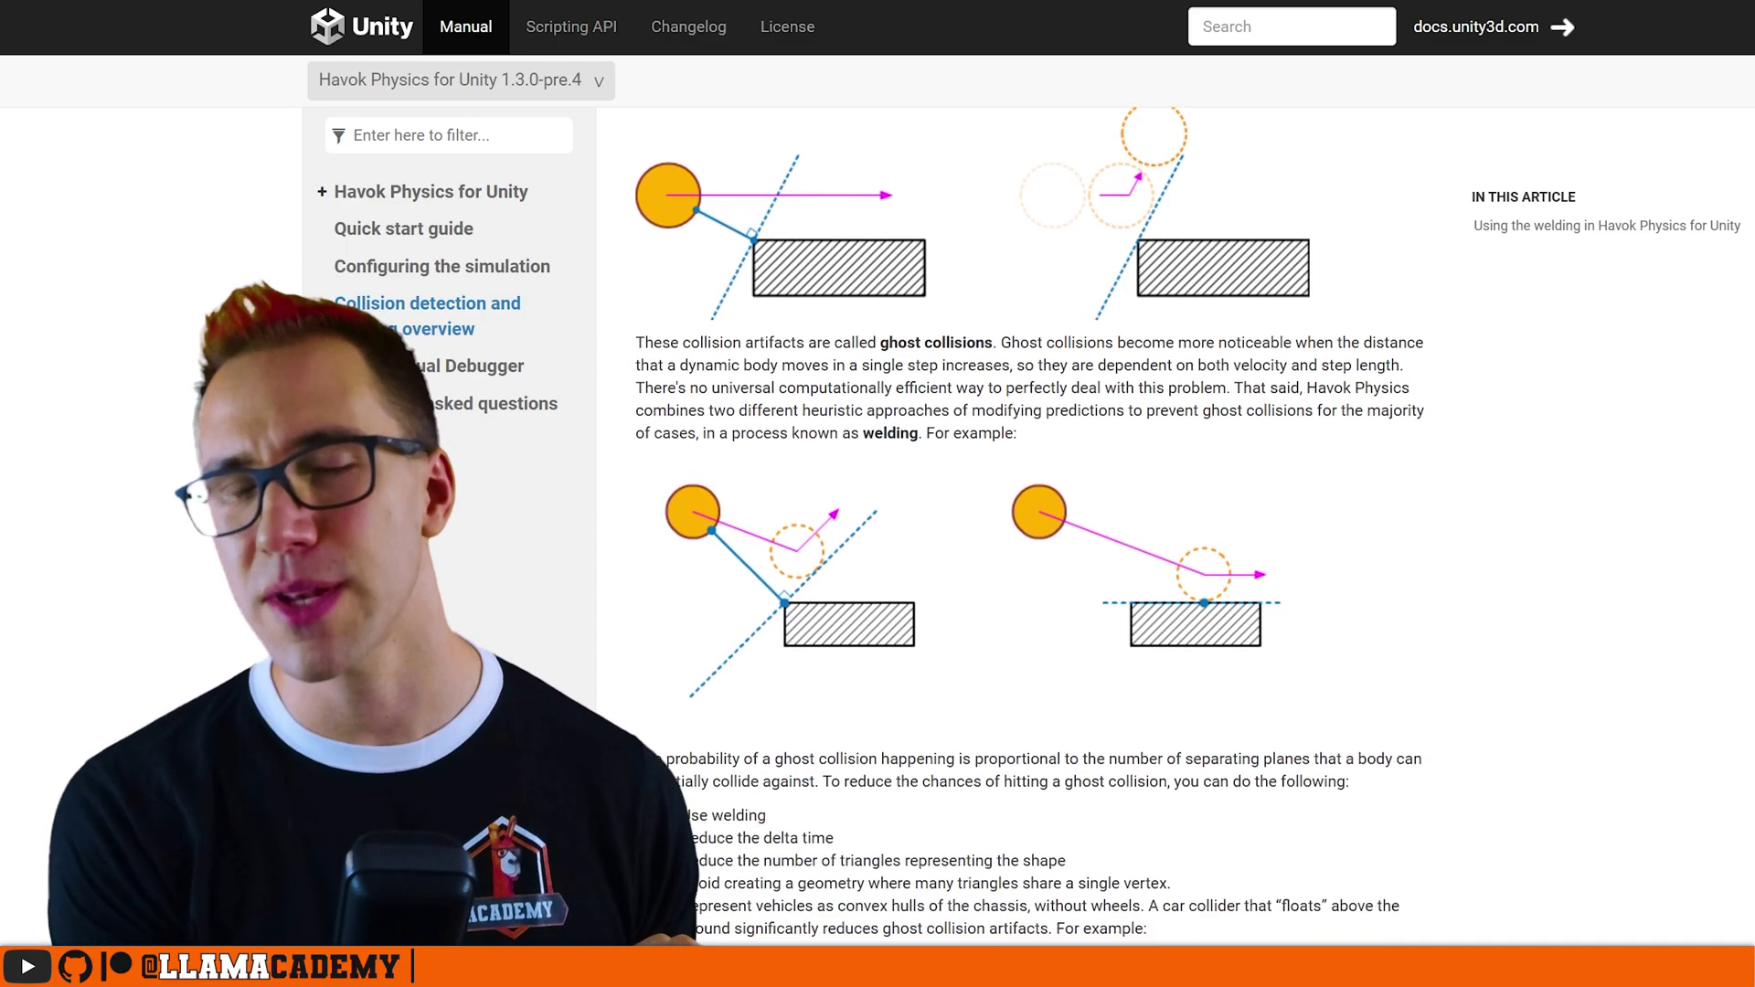
{"action": "scroll", "coordinate": [1030, 525], "scroll_direction": "down", "scroll_amount": 3}
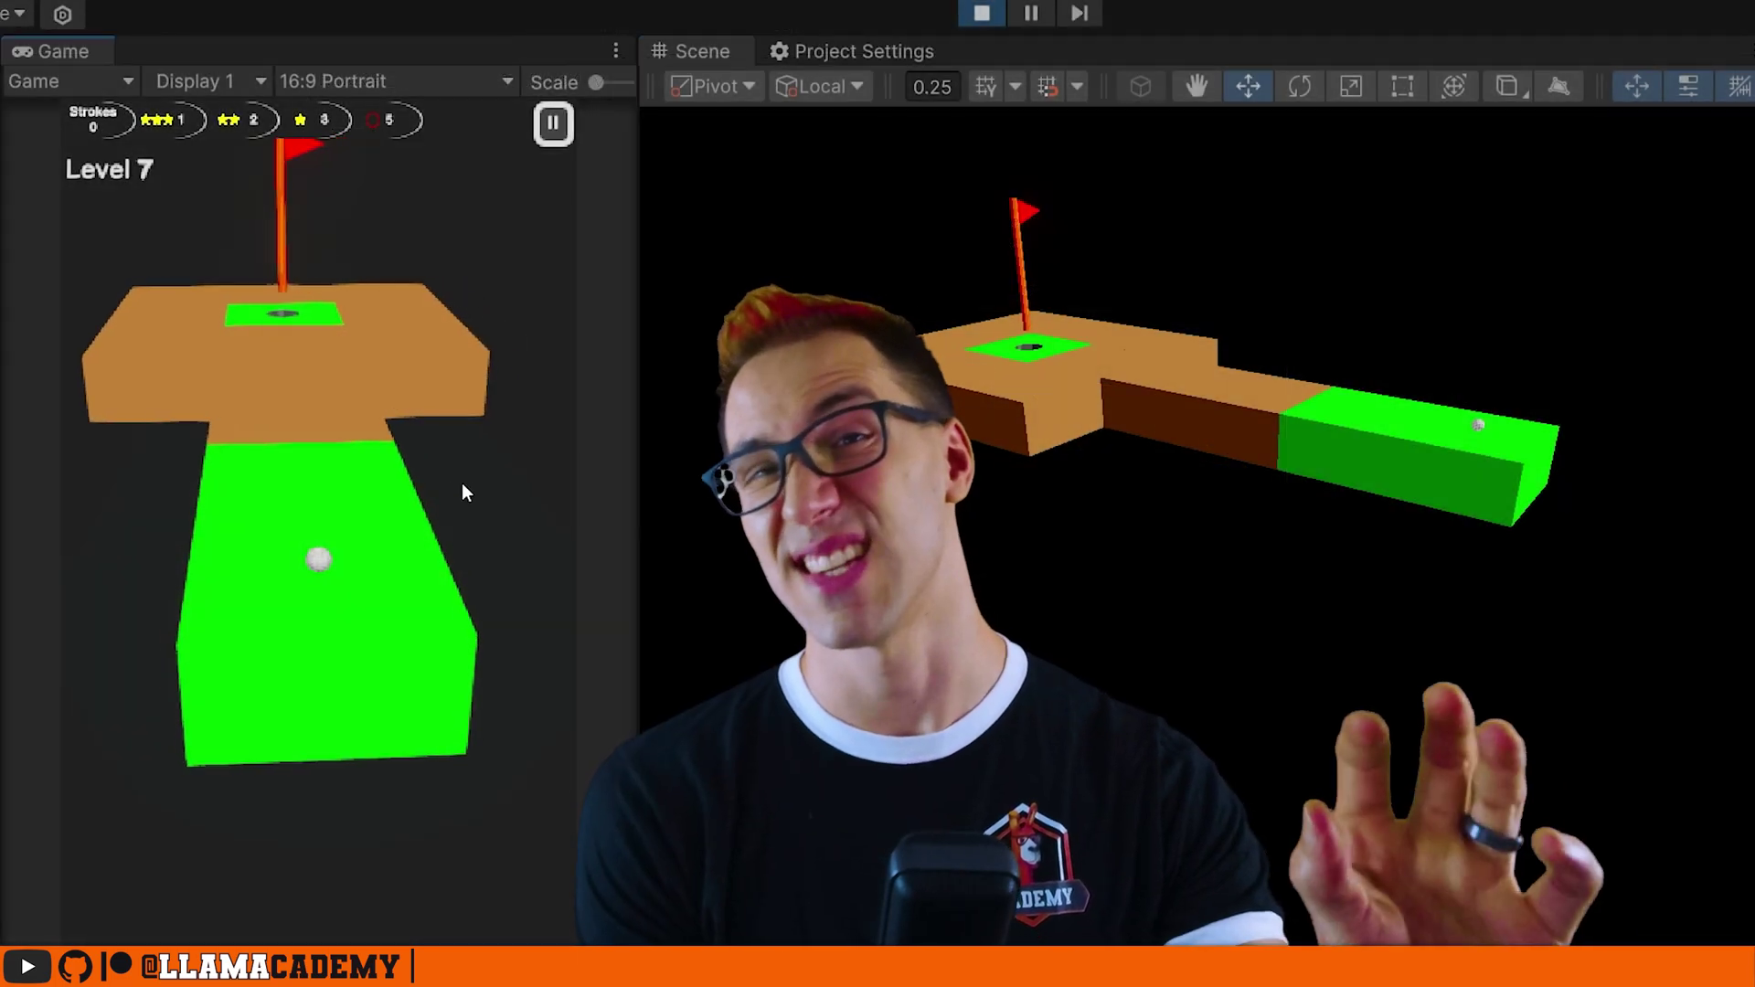
Step: Putt the ball three times toward the hole on Level 7, leaving it on the green
{"action": "left_click_drag", "start_coordinate": [330, 557], "coordinate": [351, 762]}
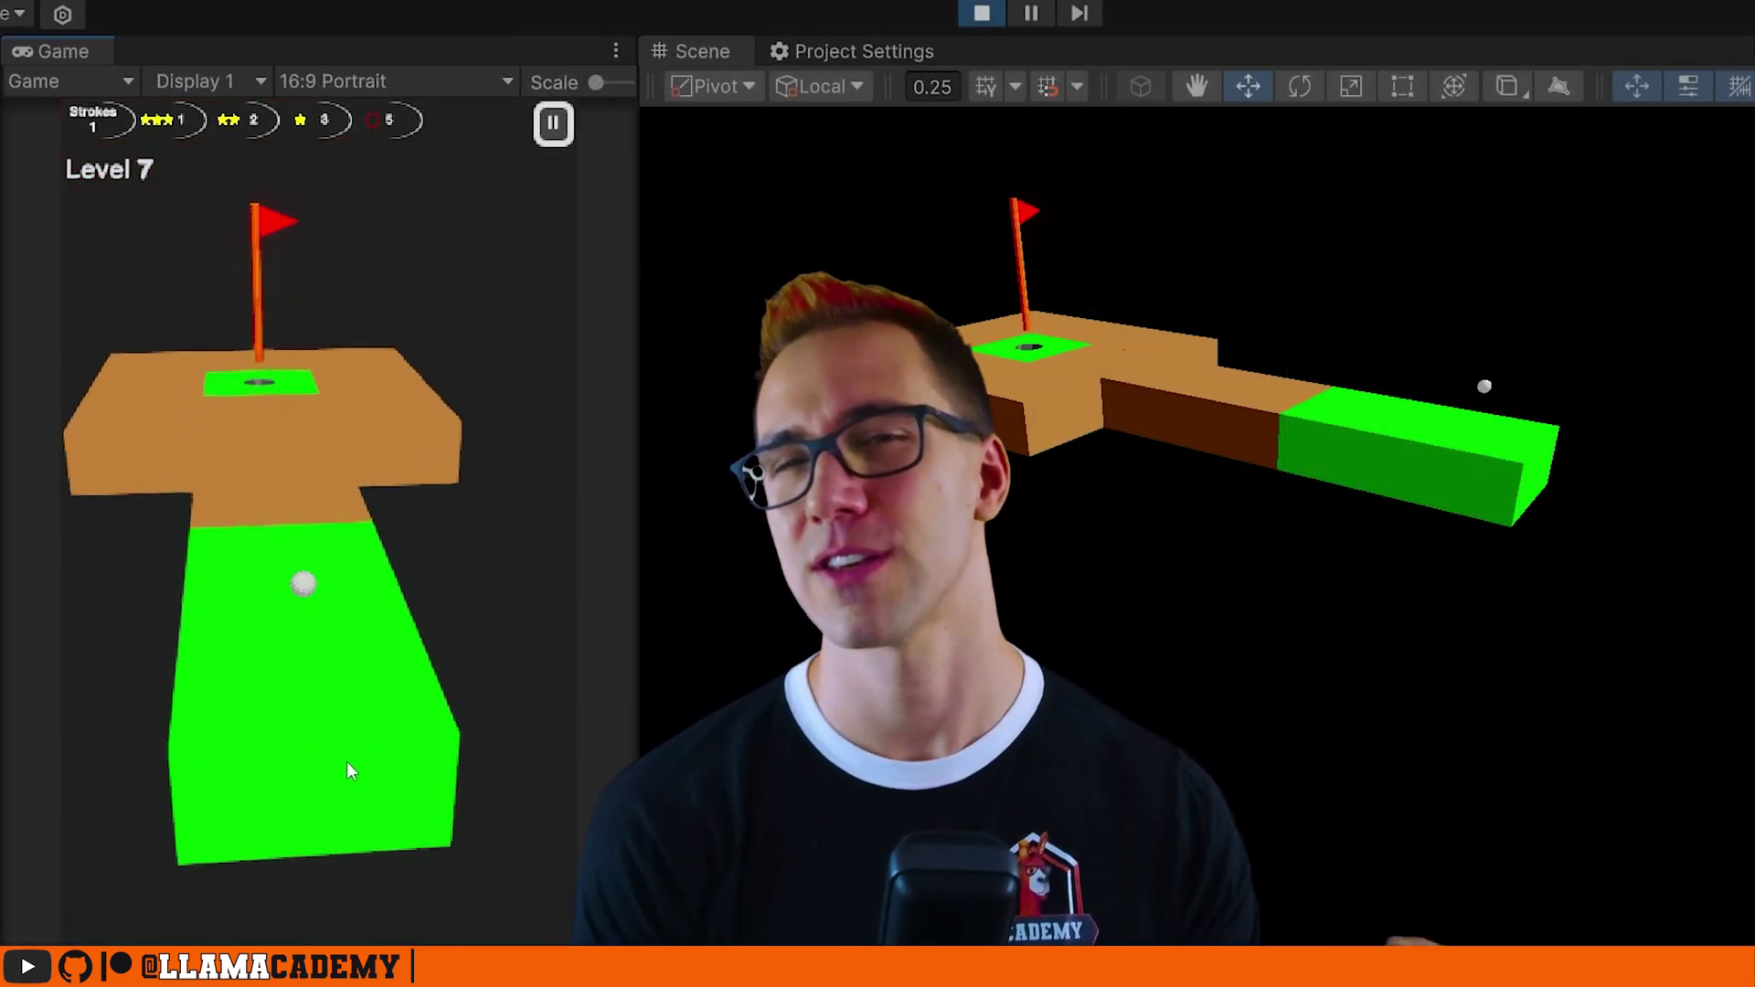
{"action": "left_click_drag", "start_coordinate": [319, 560], "coordinate": [323, 740]}
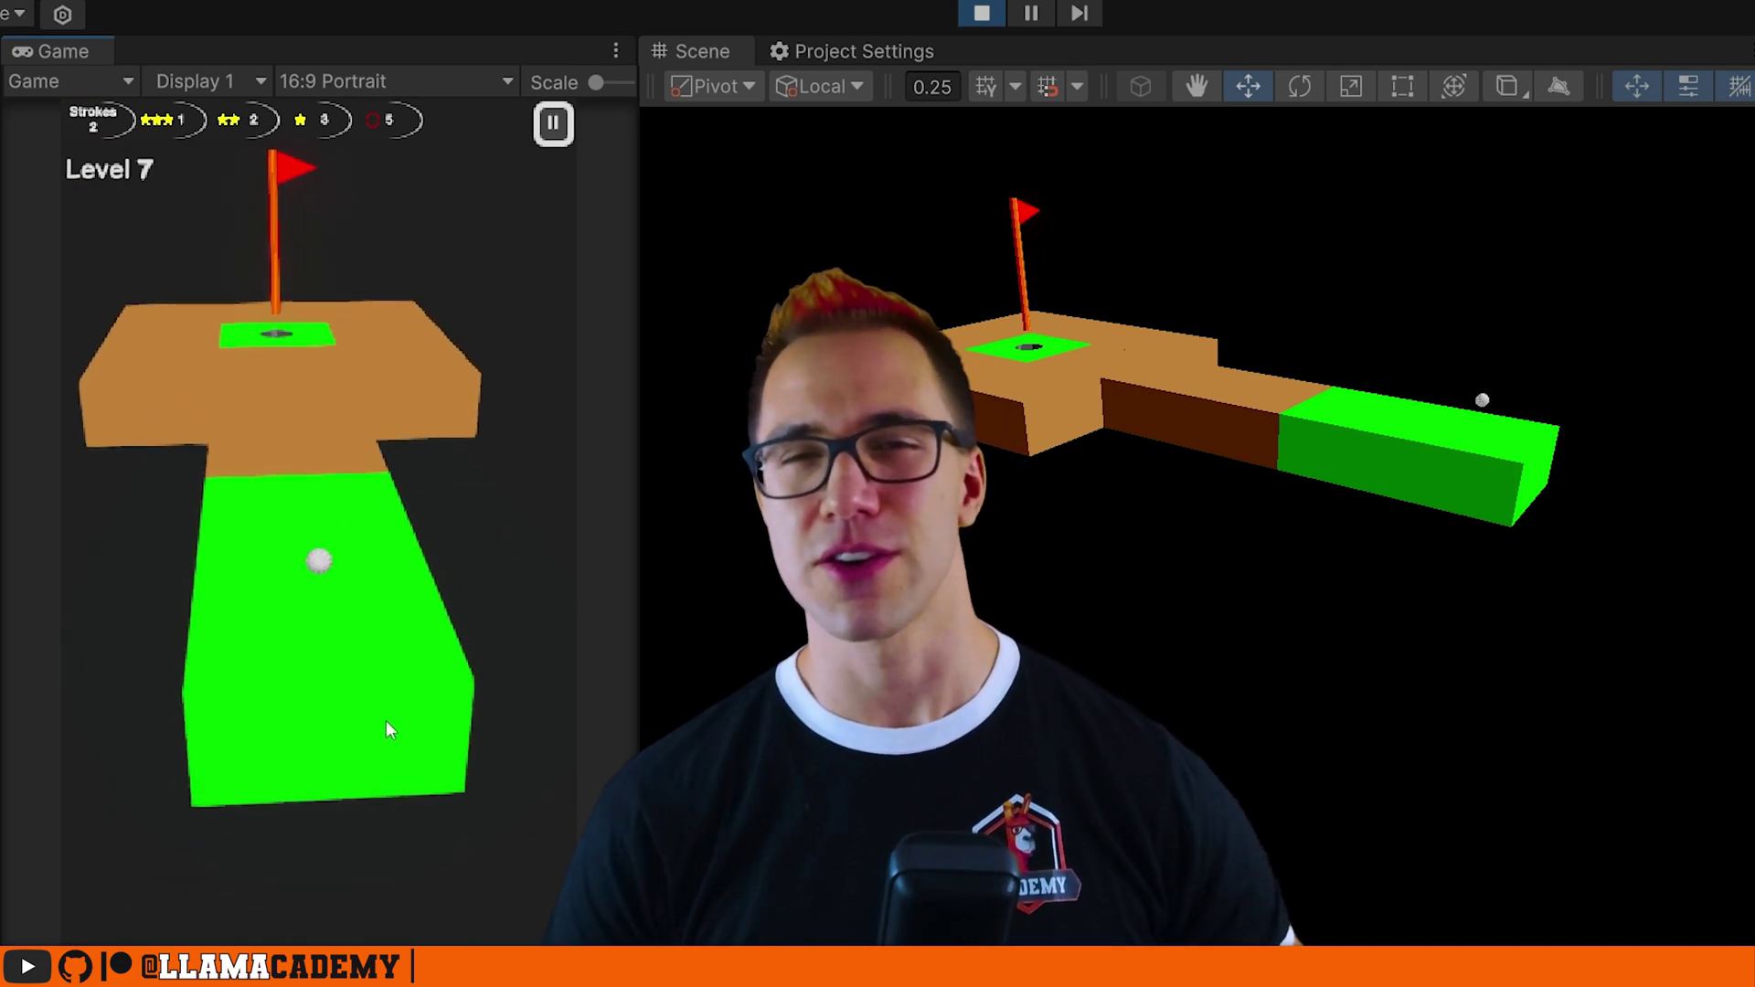
{"action": "left_click_drag", "start_coordinate": [317, 565], "coordinate": [320, 788]}
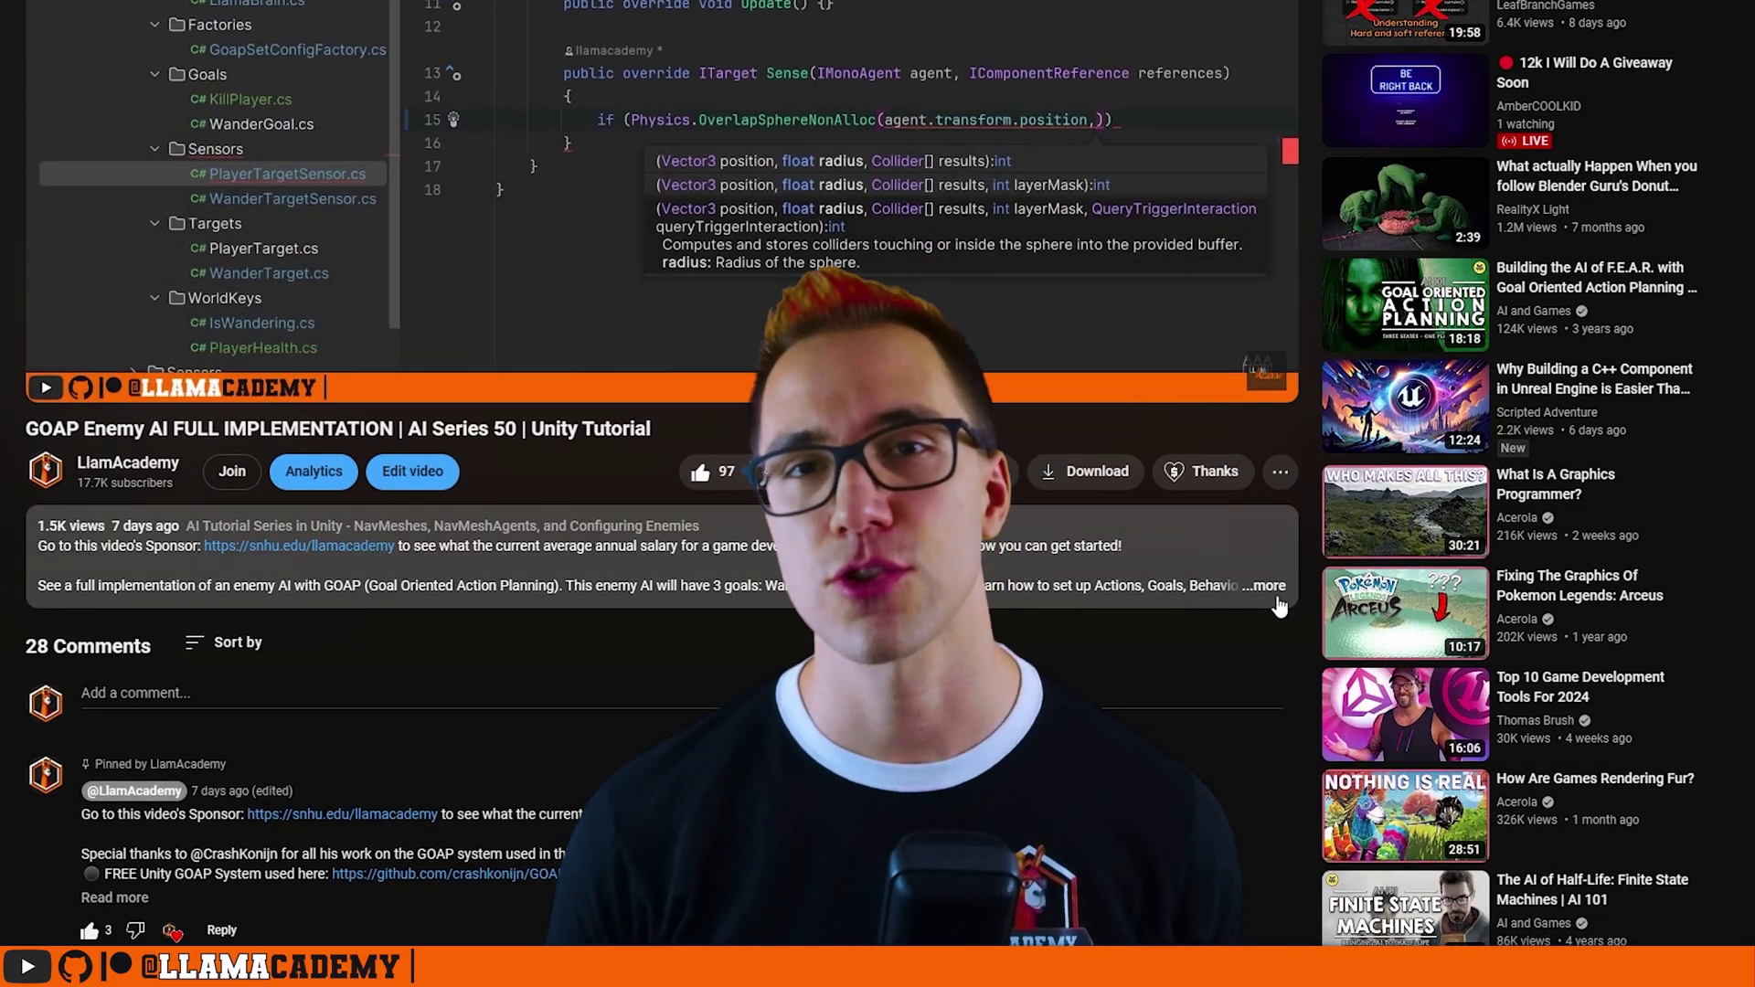
Step: Expand the GOAP Enemy AI video description and scroll to its resources and chapter list
{"action": "left_click", "coordinate": [1274, 592]}
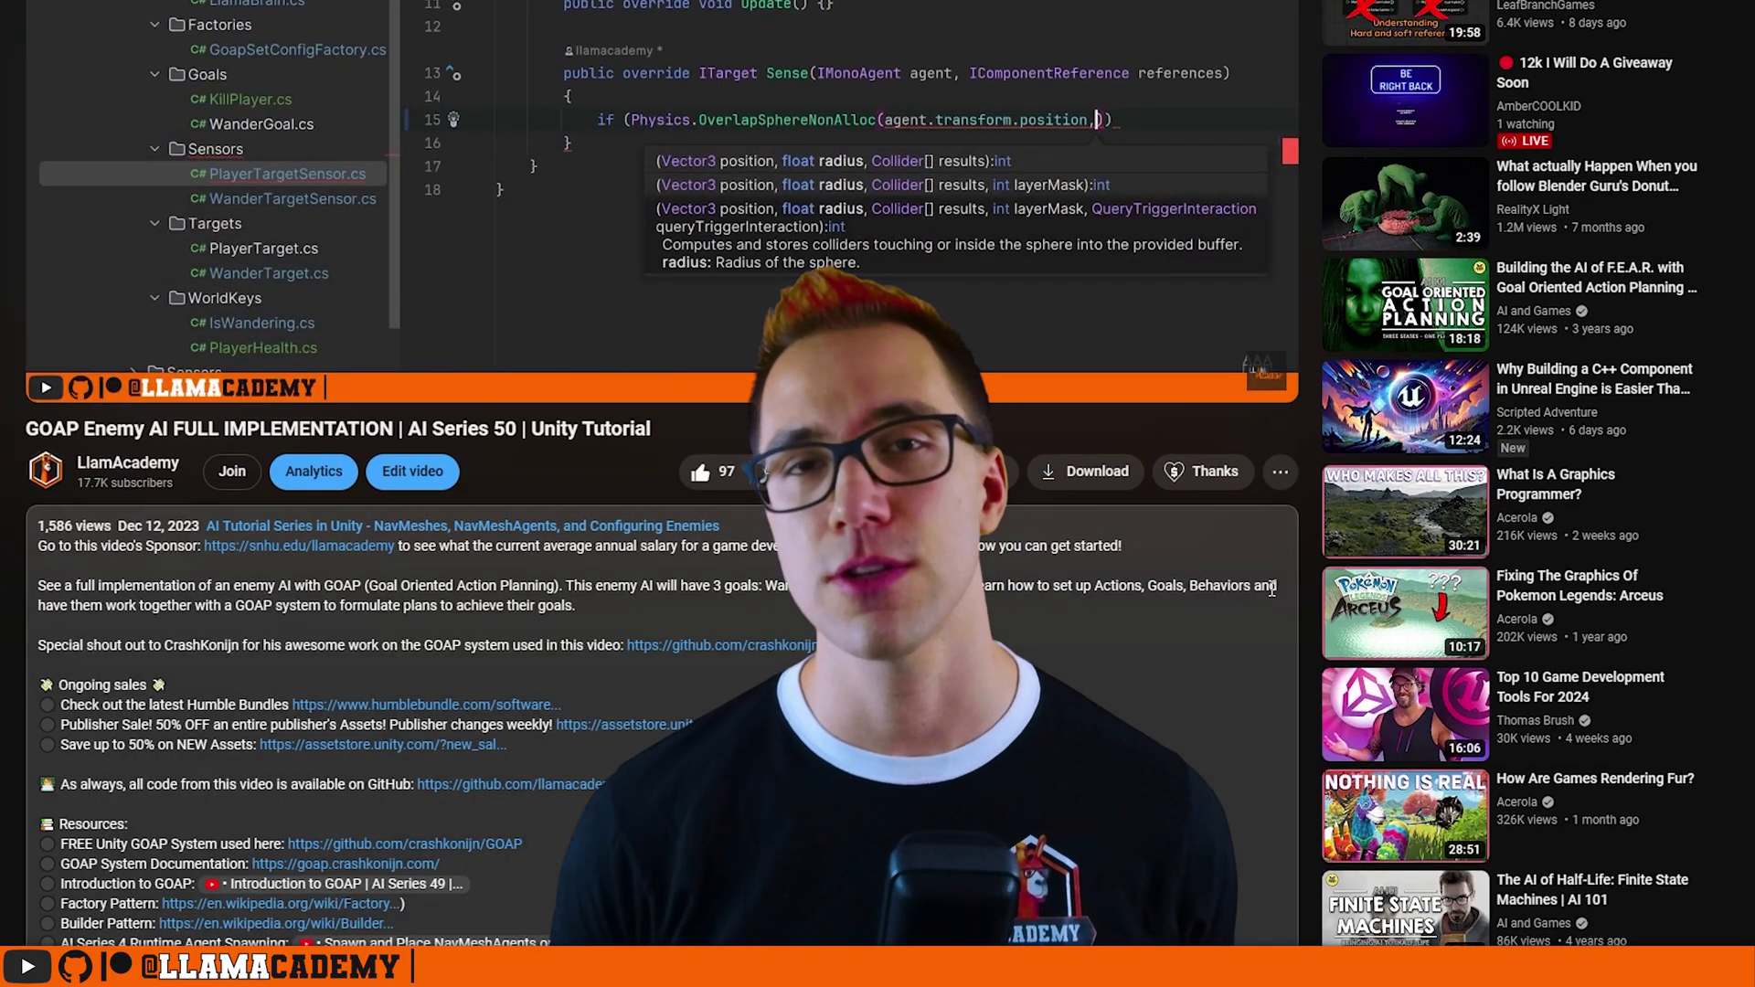
{"action": "scroll", "coordinate": [1074, 568], "scroll_direction": "down", "scroll_amount": 5}
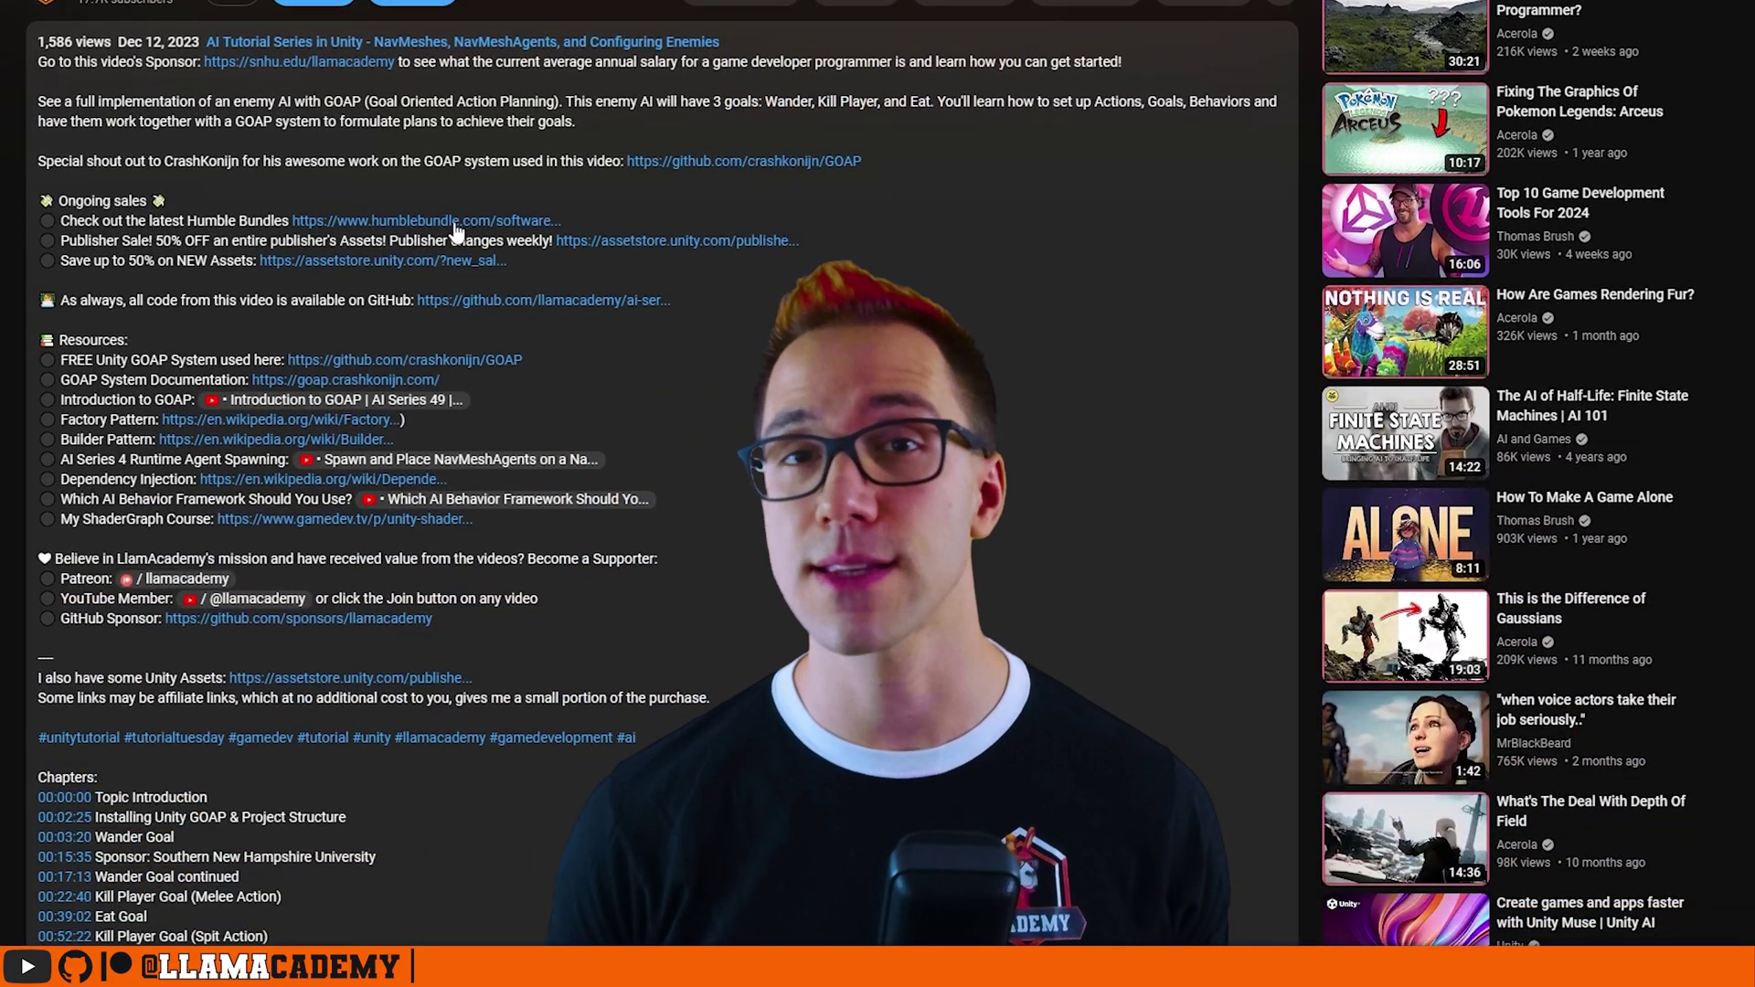